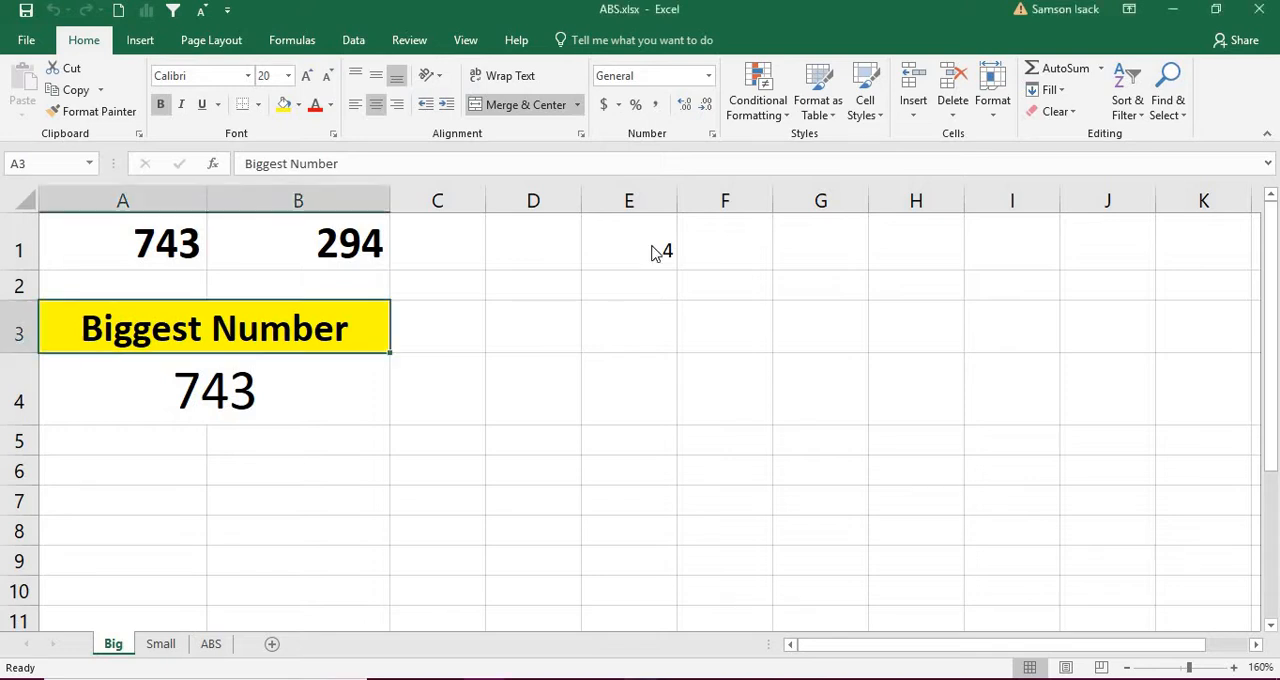
Step: Replace the formula in cell E1 with the label ABS
{"action": "left_click", "coordinate": [660, 251]}
{"action": "double_click", "coordinate": [660, 251]}
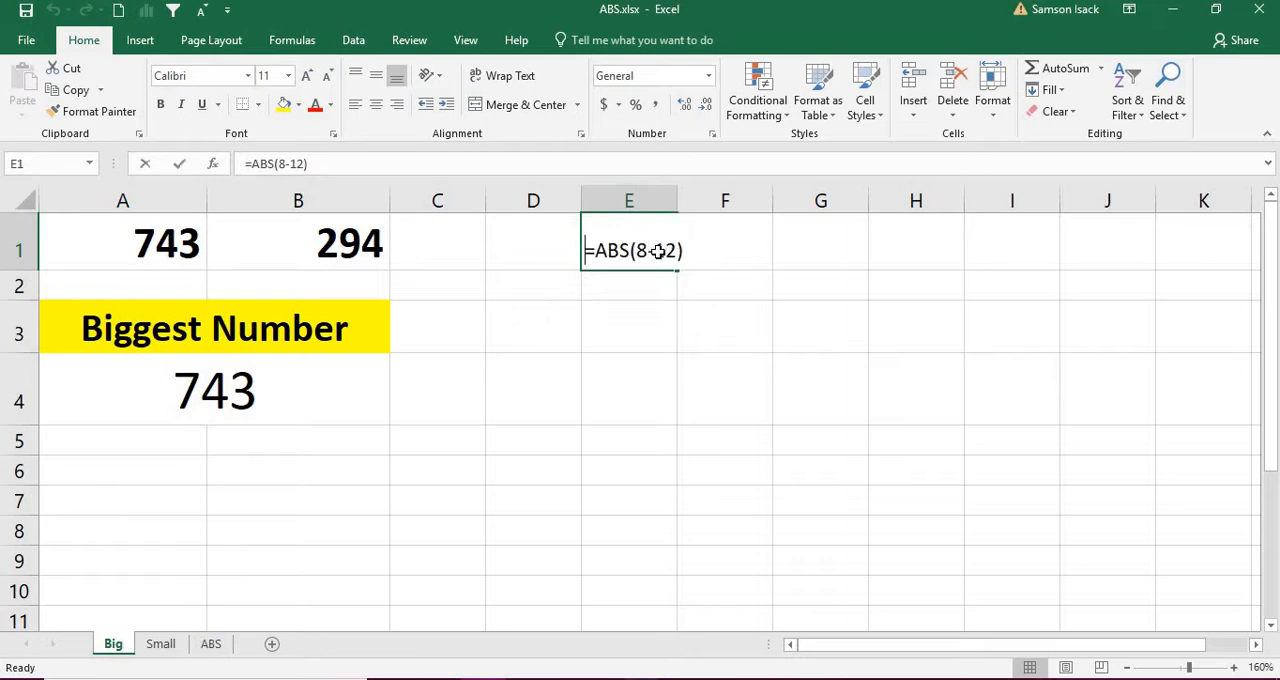
{"action": "key", "text": "Escape"}
{"action": "type", "text": "ABS"}
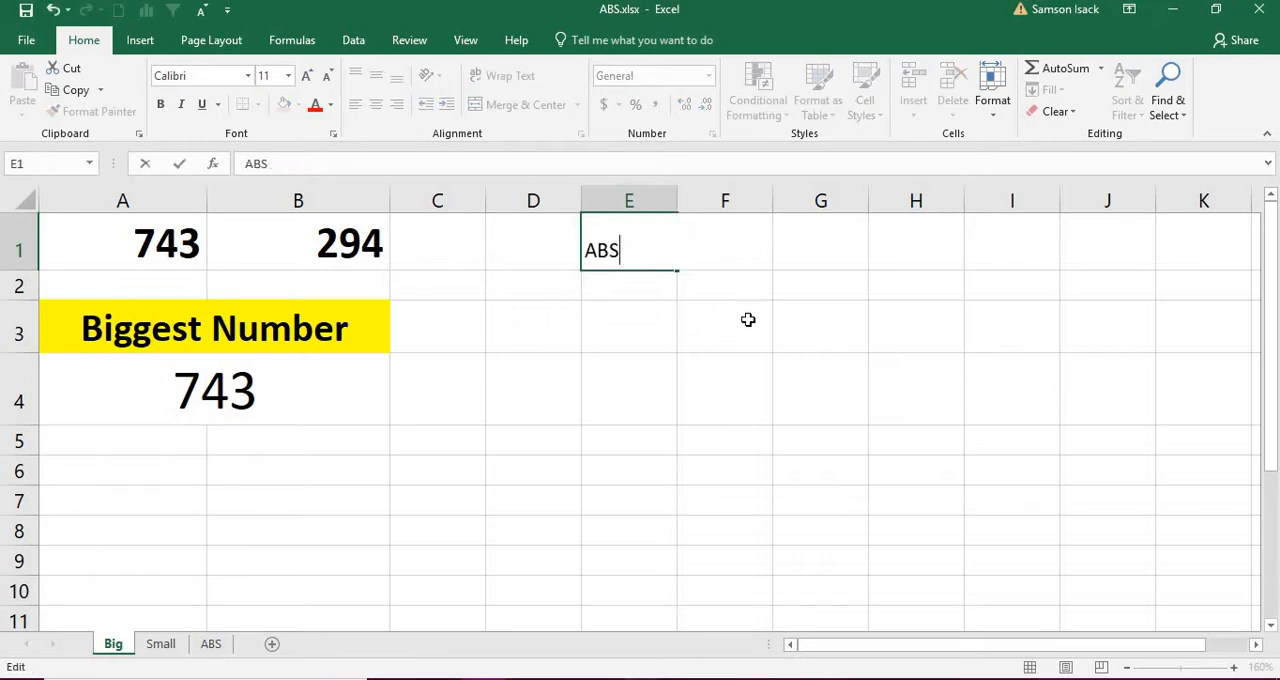
{"action": "left_click", "coordinate": [720, 276]}
Step: Enter the formula =ABS(8) in cell F1
{"action": "left_click", "coordinate": [727, 251]}
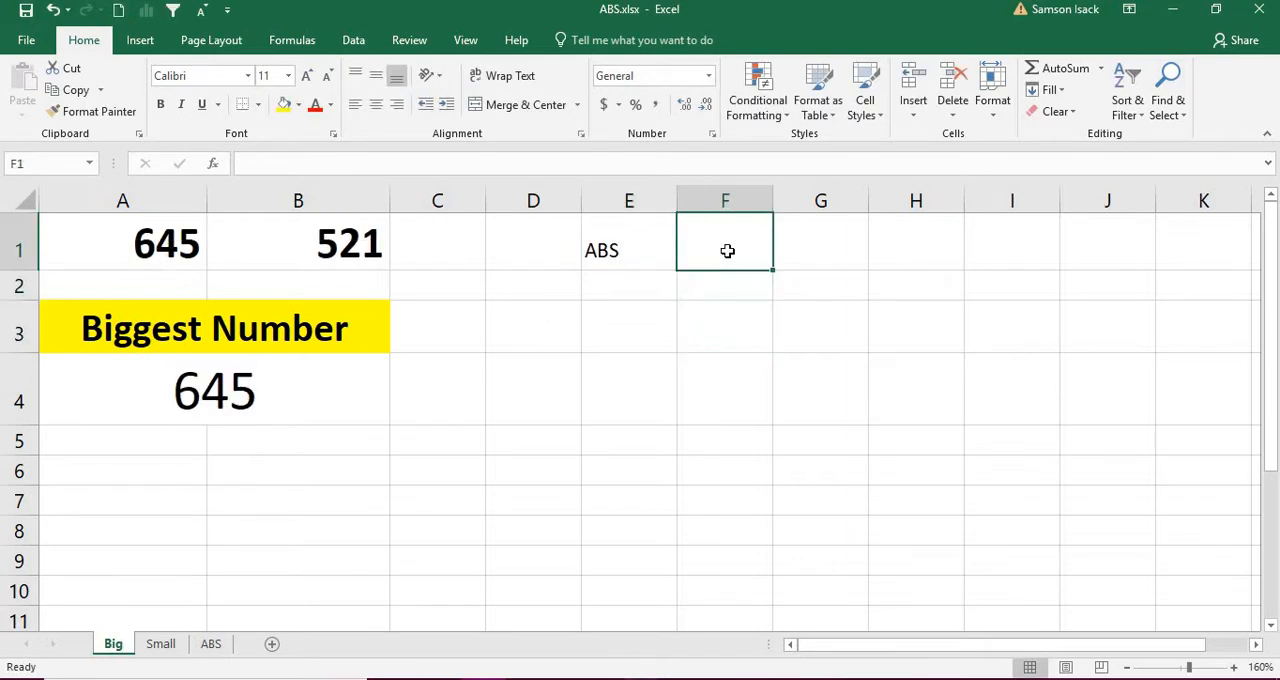
{"action": "type", "text": "="}
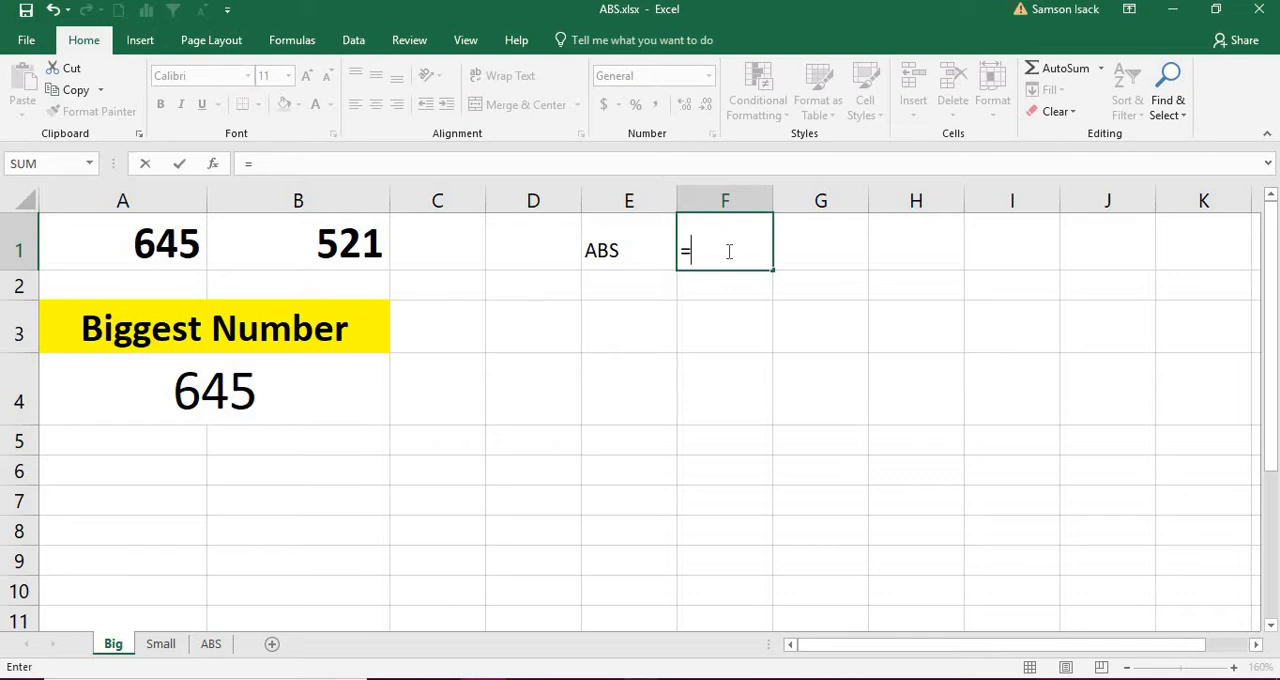
{"action": "type", "text": "ABS"}
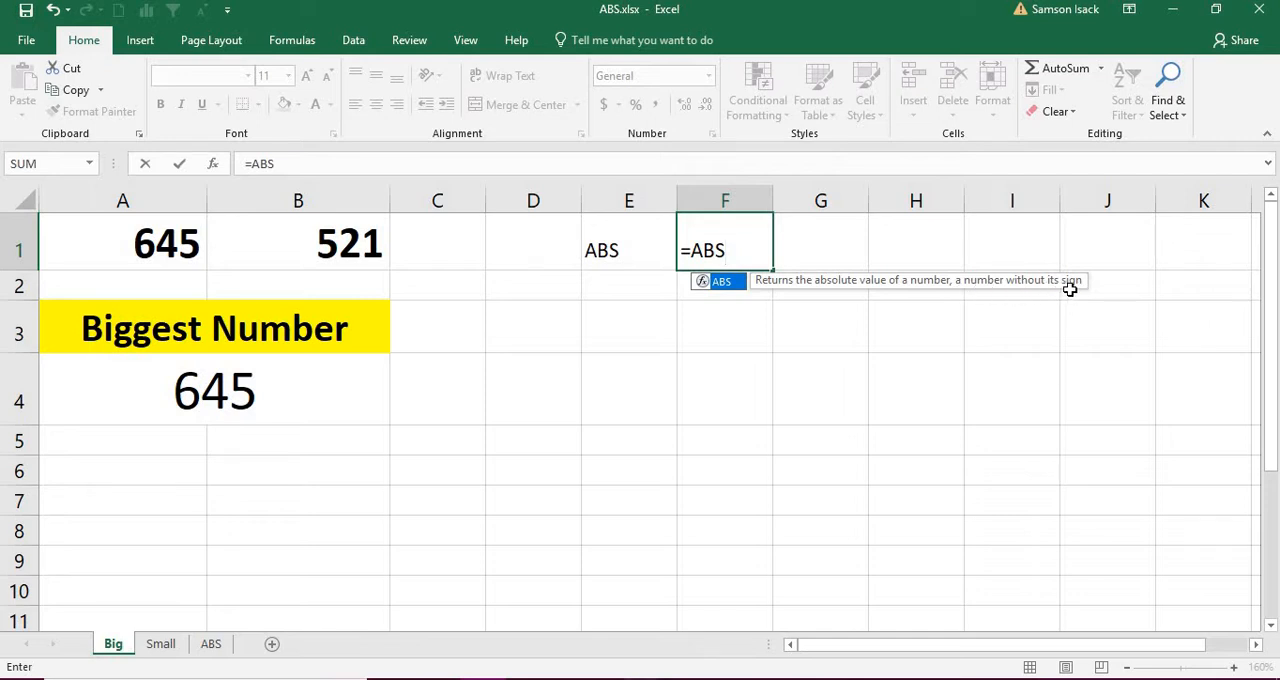
{"action": "type", "text": "("}
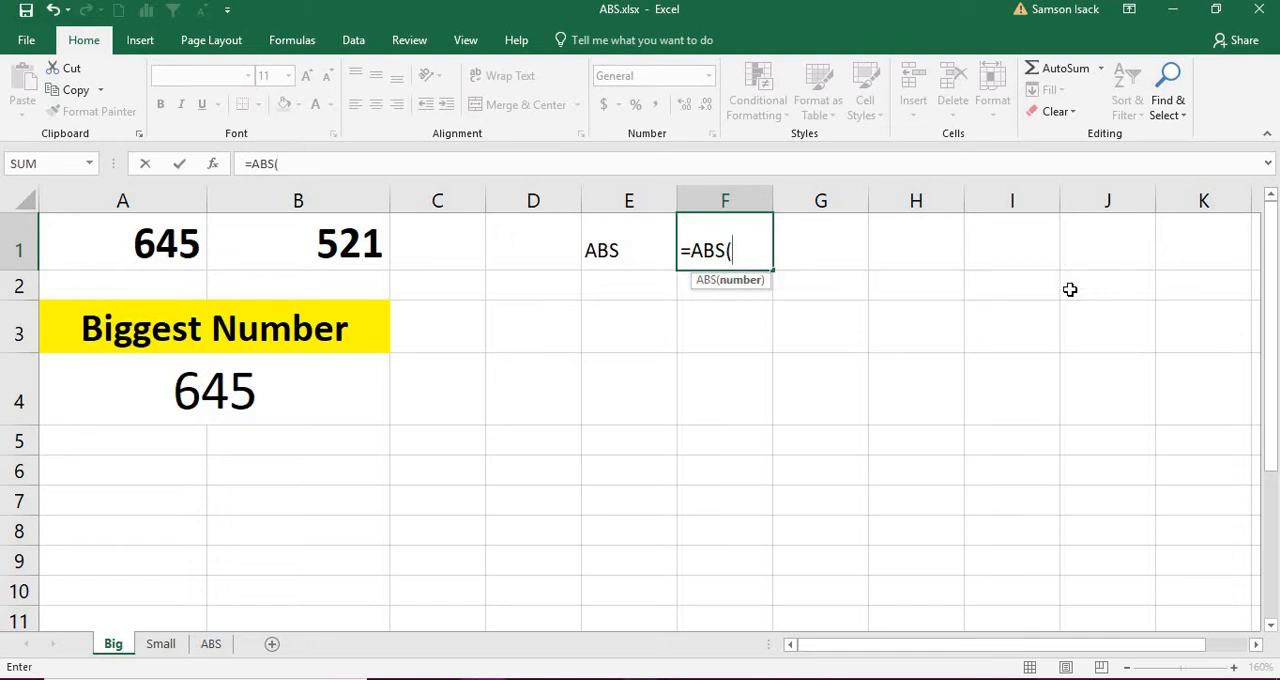
{"action": "type", "text": "-"}
{"action": "key", "text": "BackSpace"}
{"action": "type", "text": "8)"}
{"action": "key", "text": "Return"}
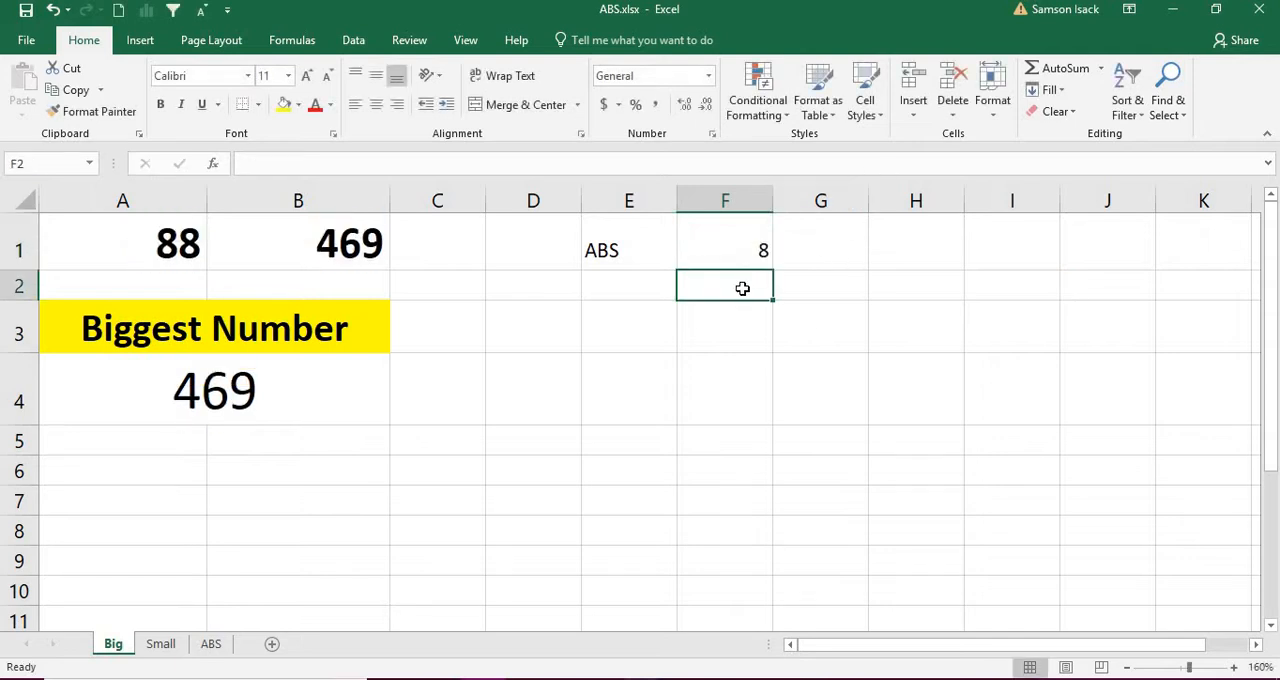
Step: Replace the content of F1 with the value 8 and enter =ABS(F1) in cell G1
{"action": "left_click", "coordinate": [734, 253]}
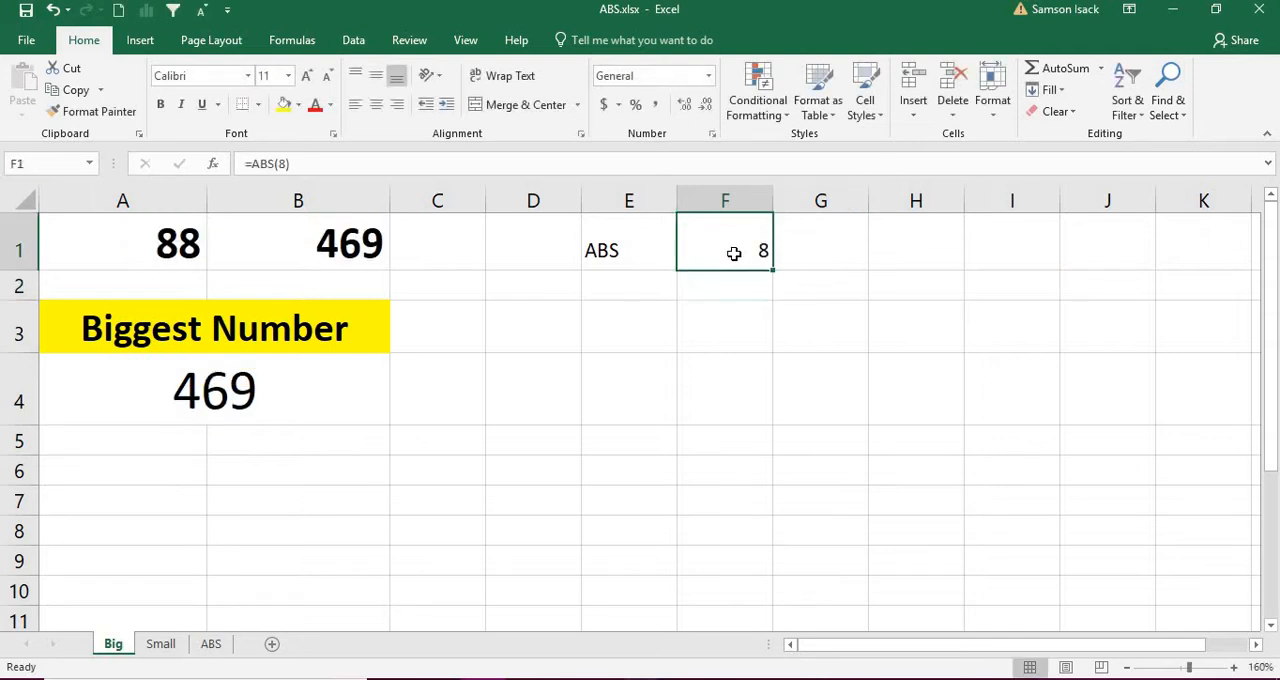
{"action": "type", "text": "8"}
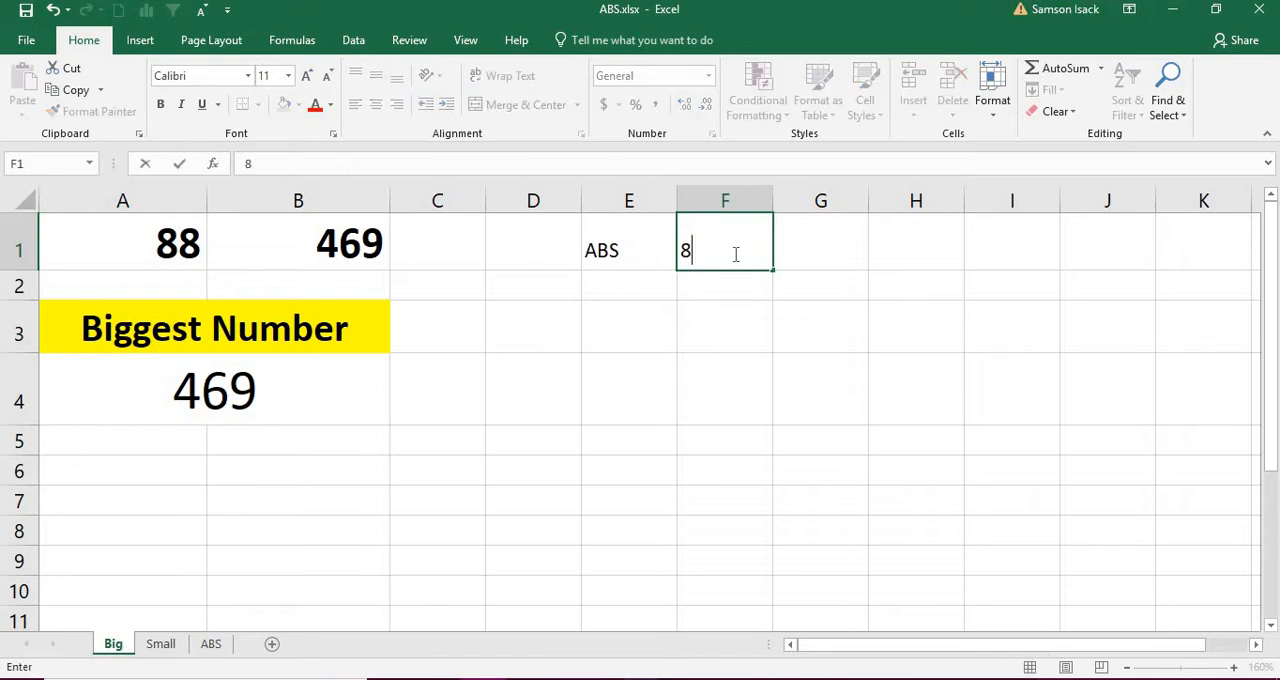
{"action": "left_click", "coordinate": [811, 249]}
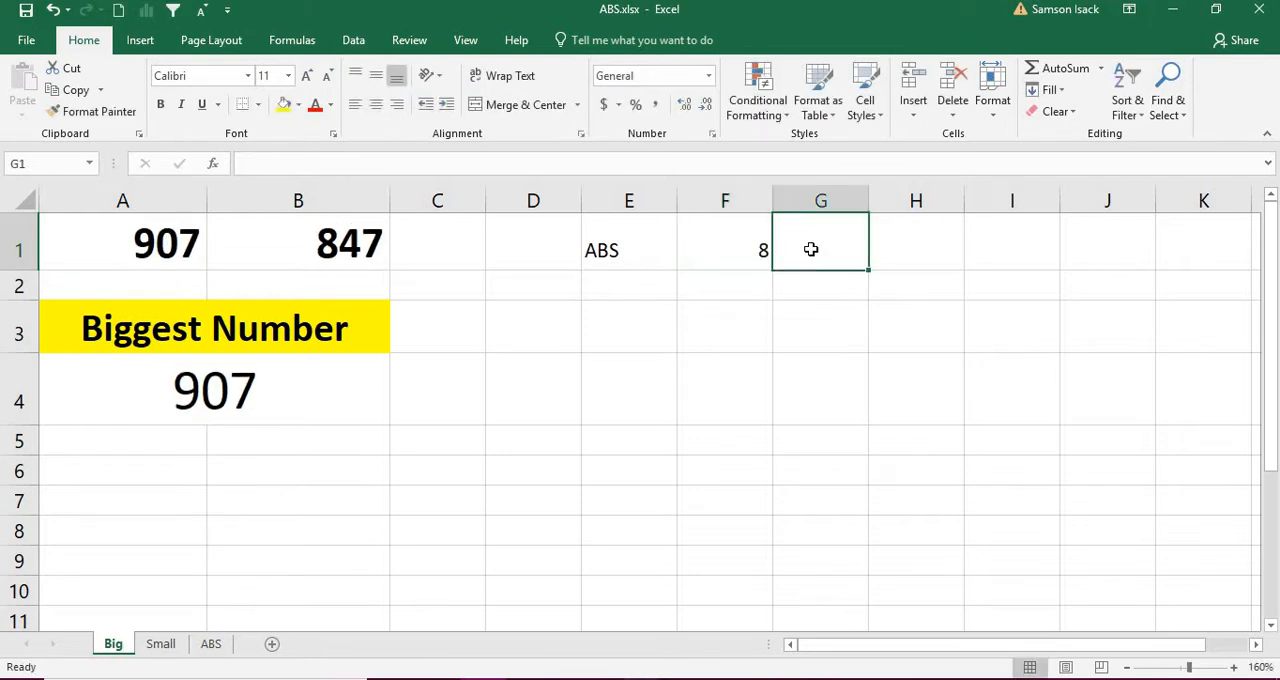
{"action": "type", "text": "=ABS"}
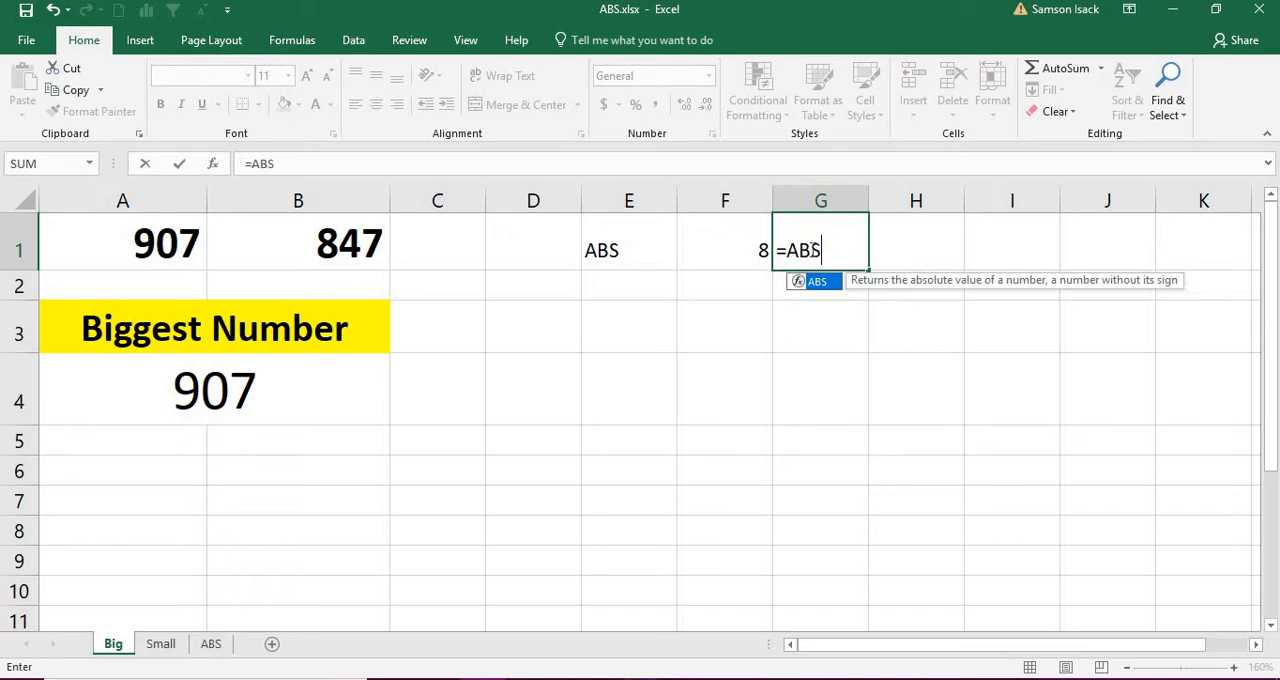
{"action": "type", "text": "("}
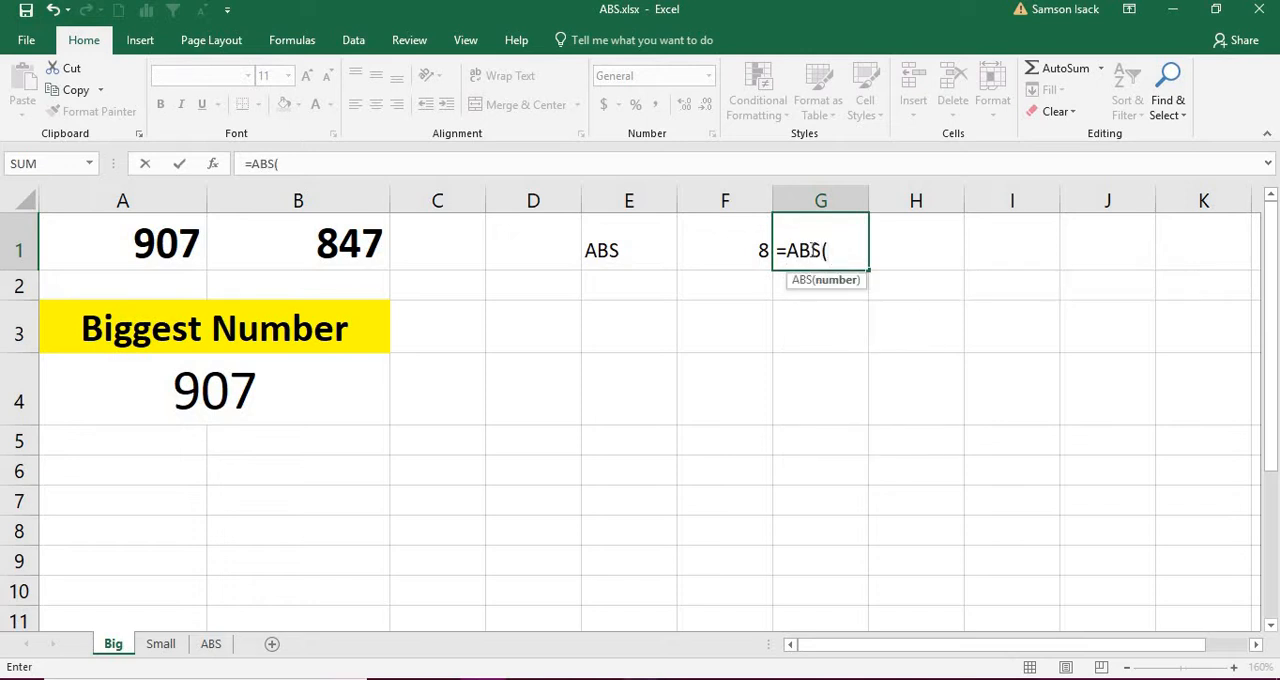
{"action": "left_click", "coordinate": [732, 254]}
{"action": "type", "text": ")"}
{"action": "key", "text": "Return"}
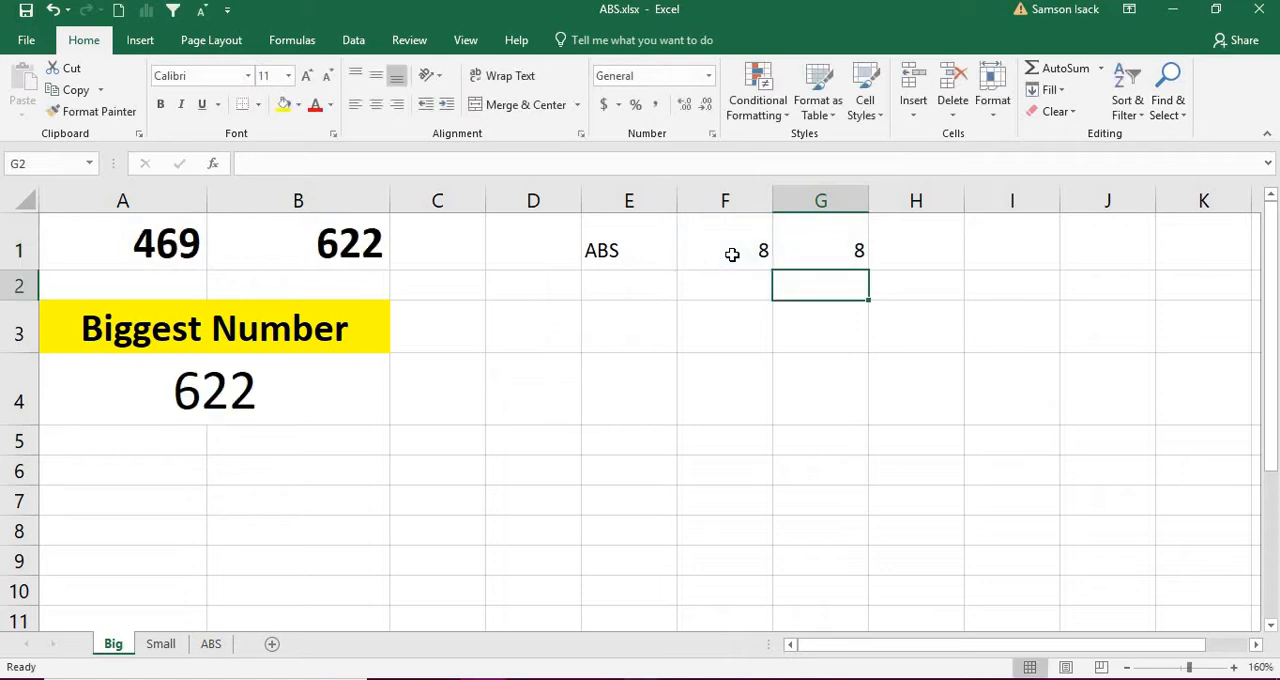
Step: Enter the negative value -10 in cell F2
{"action": "left_click", "coordinate": [802, 258]}
{"action": "left_click", "coordinate": [760, 250]}
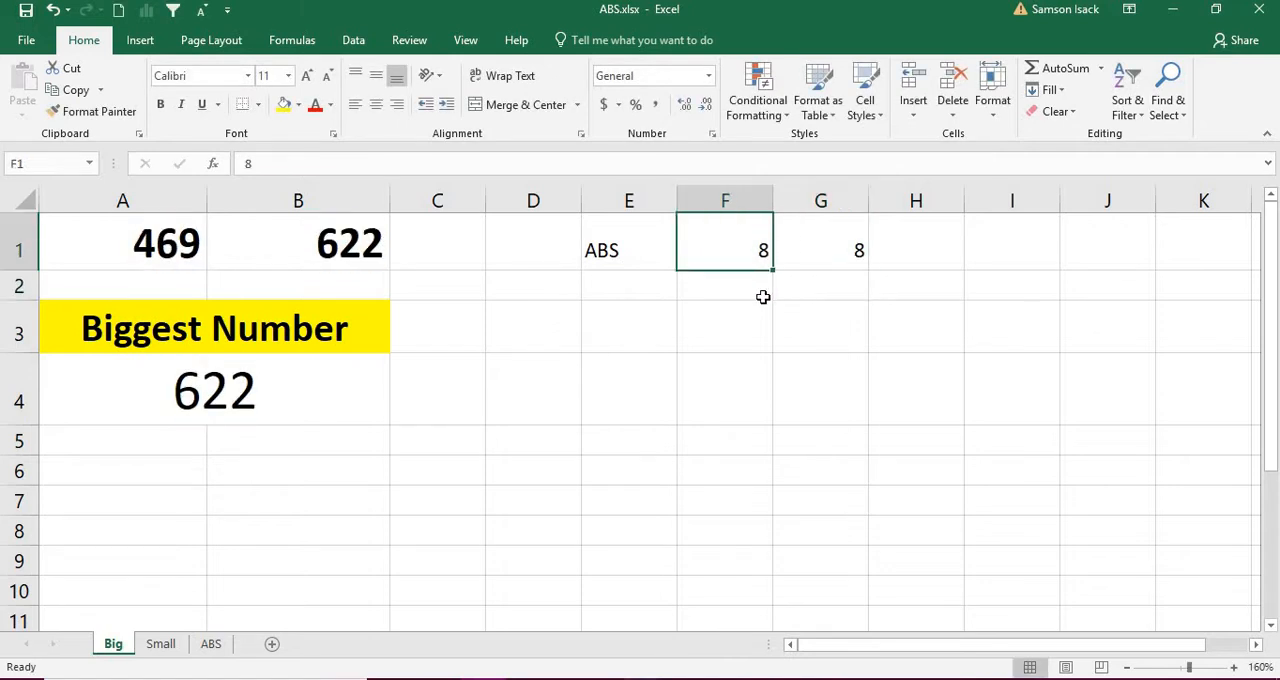
{"action": "left_click", "coordinate": [762, 295]}
{"action": "type", "text": "10"}
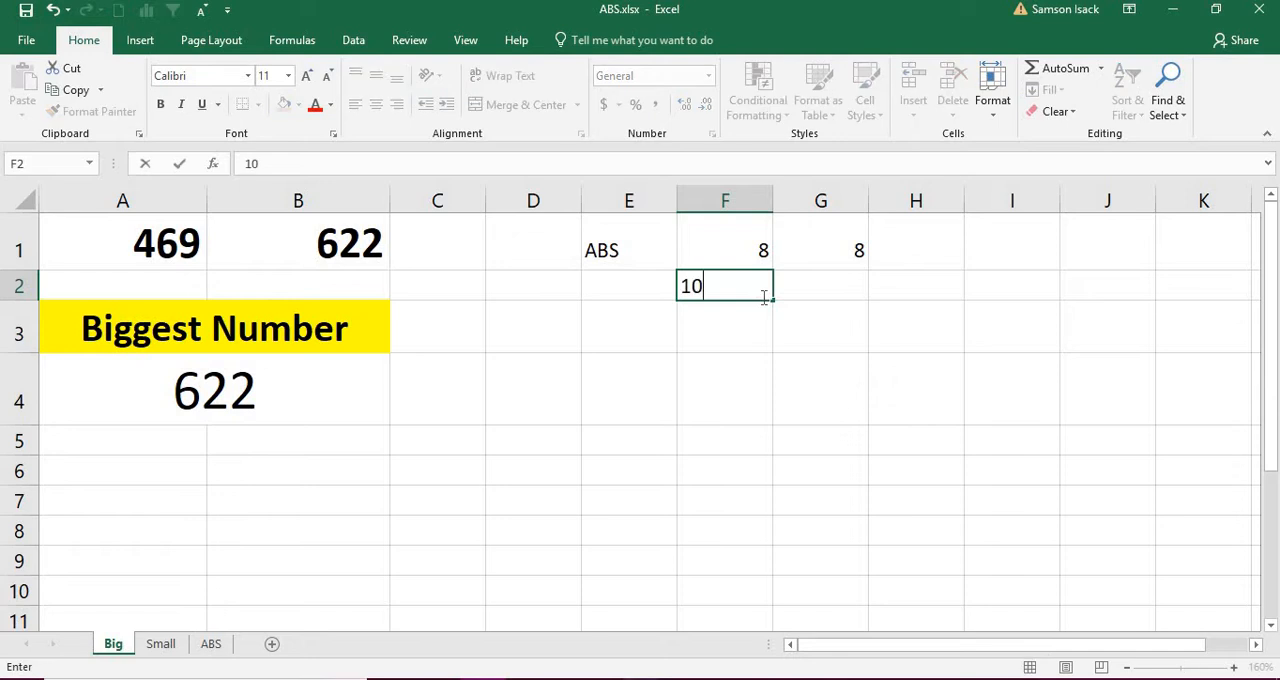
{"action": "key", "text": "BackSpace"}
{"action": "key", "text": "BackSpace"}
{"action": "type", "text": "-10"}
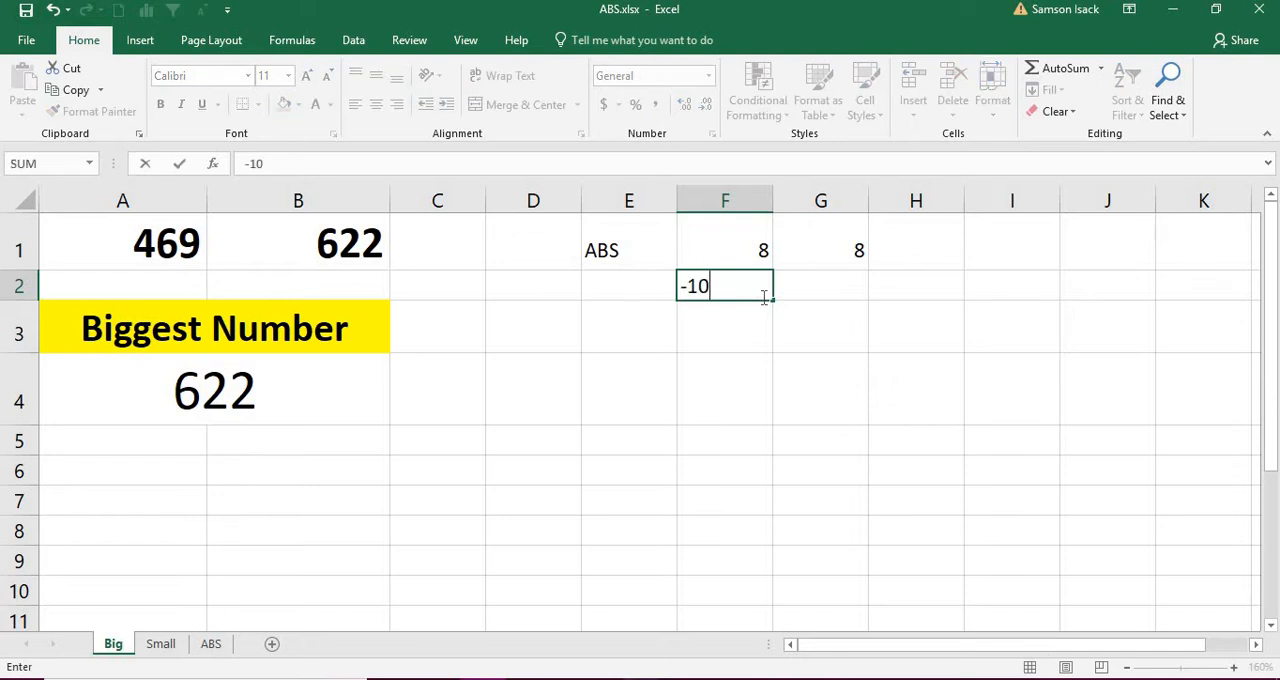
{"action": "key", "text": "Return"}
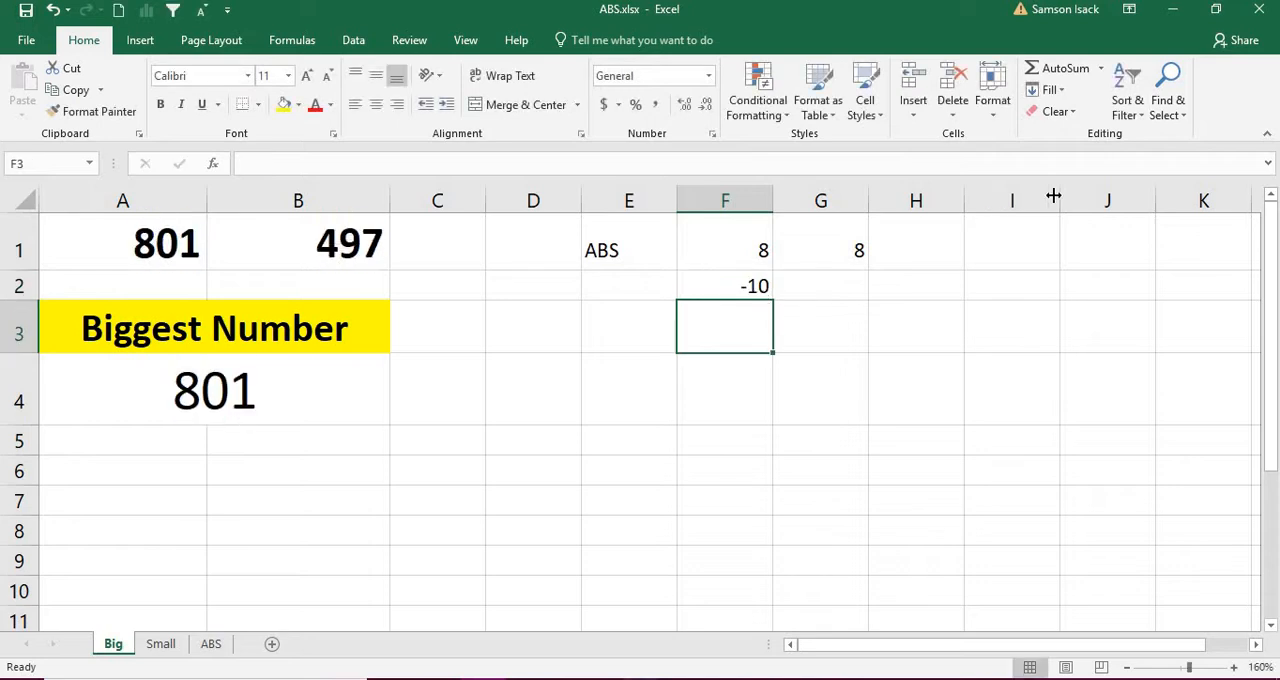
Step: Copy the ABS formula from G1 down to cell G2
{"action": "left_click", "coordinate": [860, 258]}
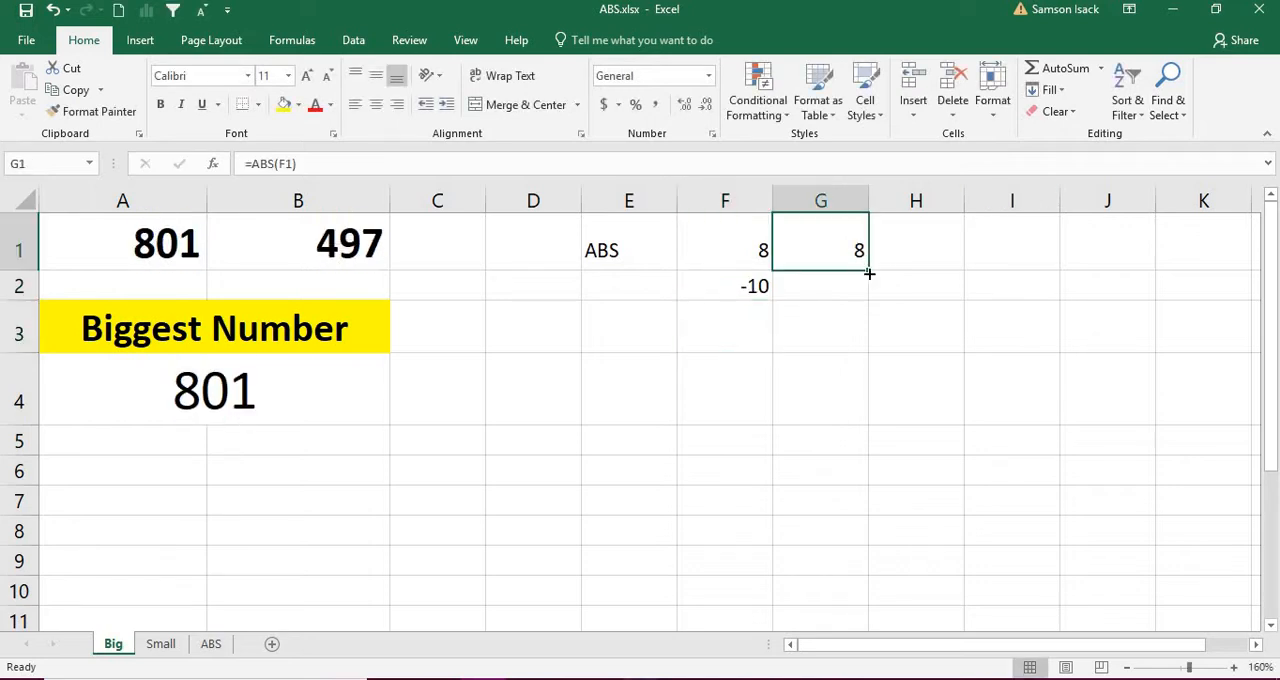
{"action": "left_click_drag", "start_coordinate": [870, 270], "coordinate": [850, 286]}
{"action": "left_click", "coordinate": [850, 286]}
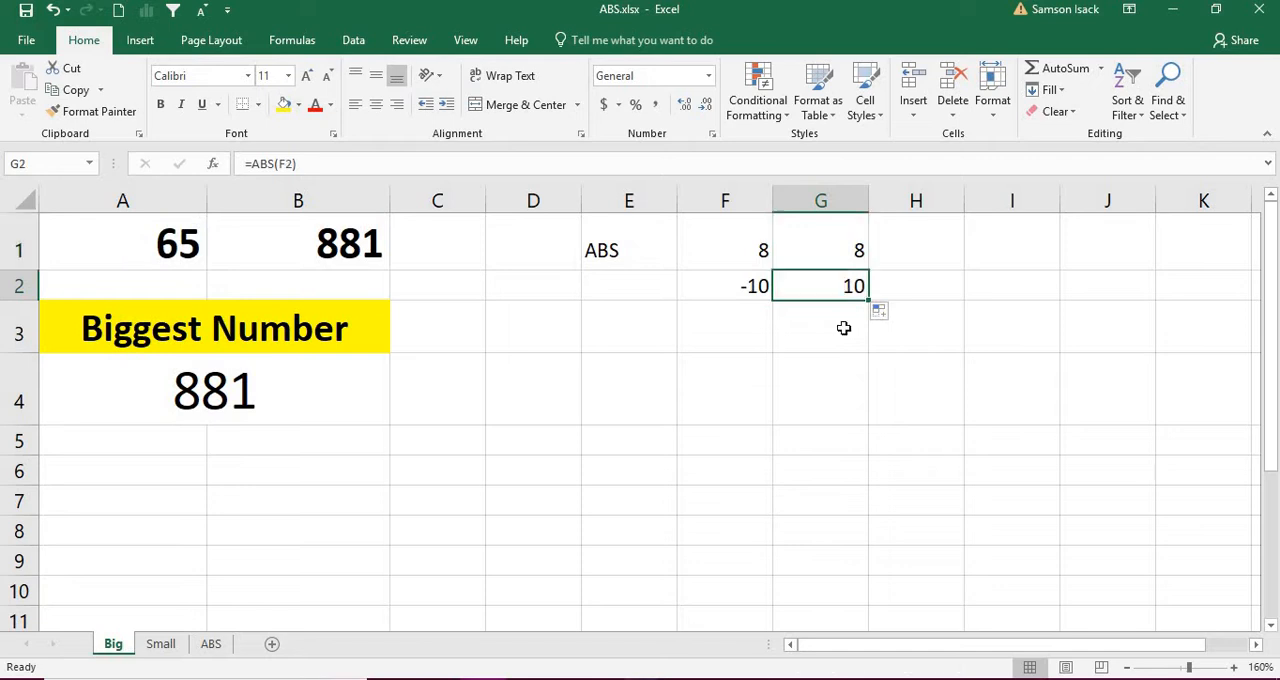
Step: Enter the subtraction example 78-2 in cell F3
{"action": "left_click", "coordinate": [749, 332]}
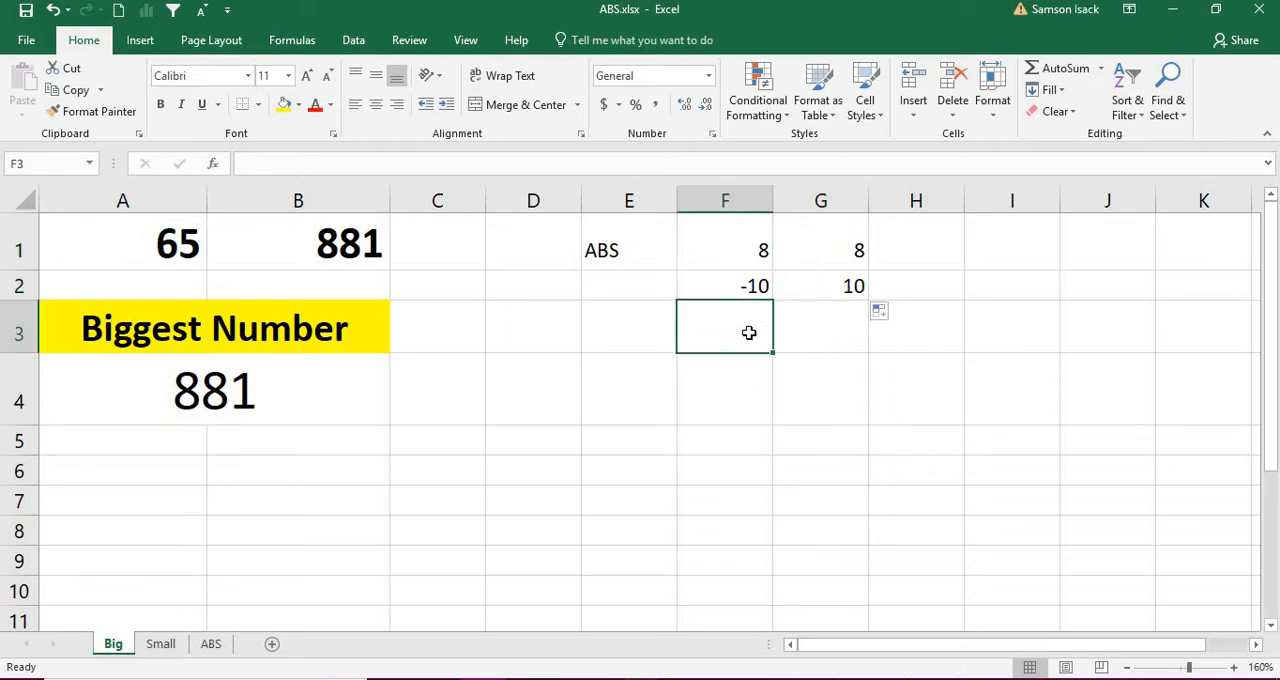
{"action": "type", "text": "8"}
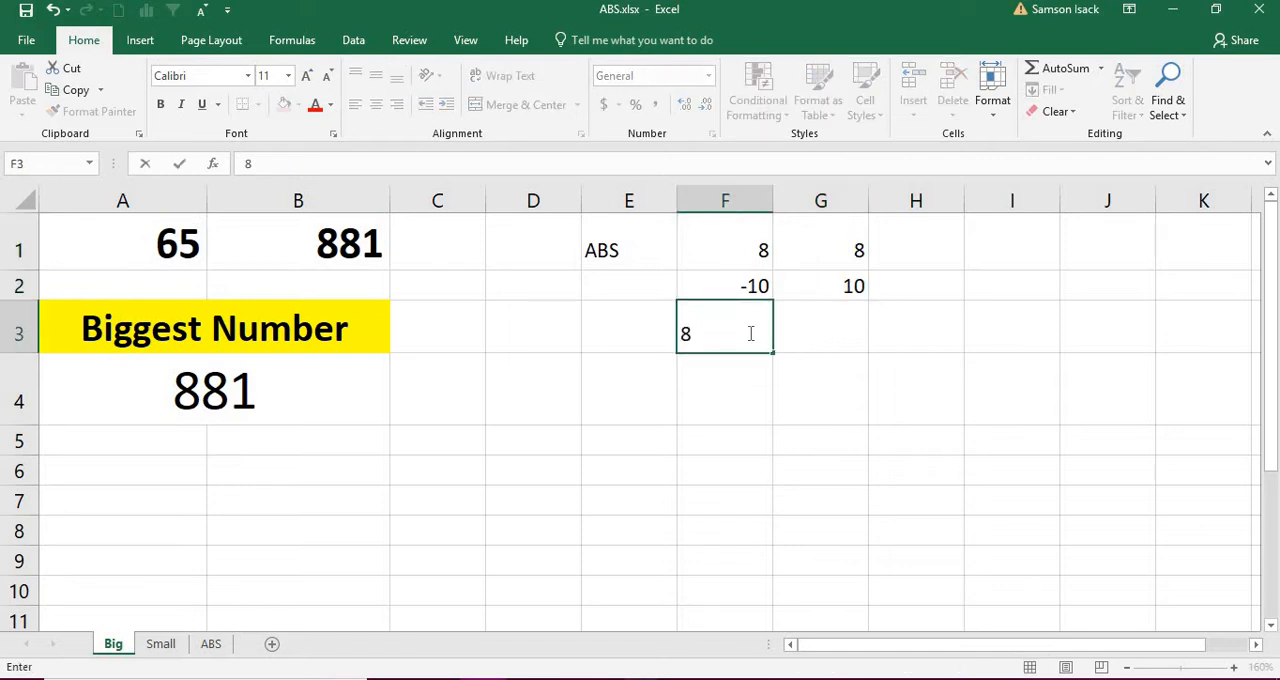
{"action": "key", "text": "BackSpace"}
{"action": "key", "text": "BackSpace"}
{"action": "type", "text": "78-2"}
Step: Compute the absolute value of the subtraction in cell G3 with =ABS(78-2)
{"action": "left_click", "coordinate": [847, 338]}
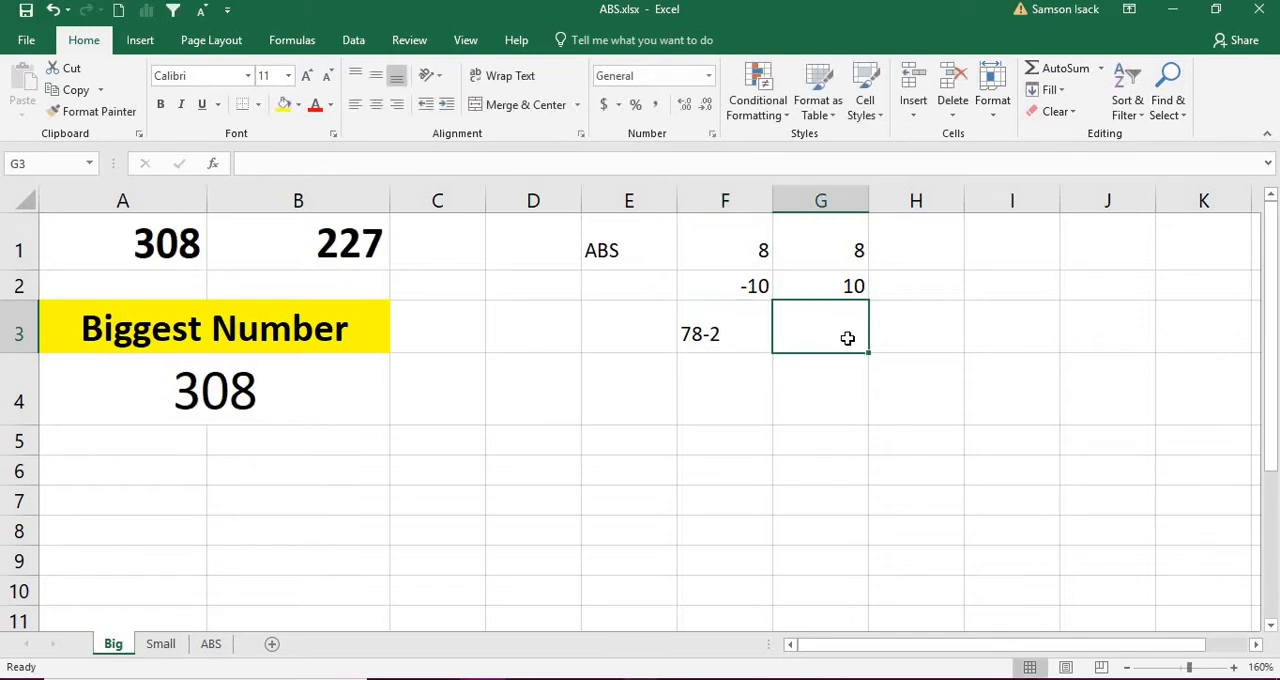
{"action": "type", "text": "=A"}
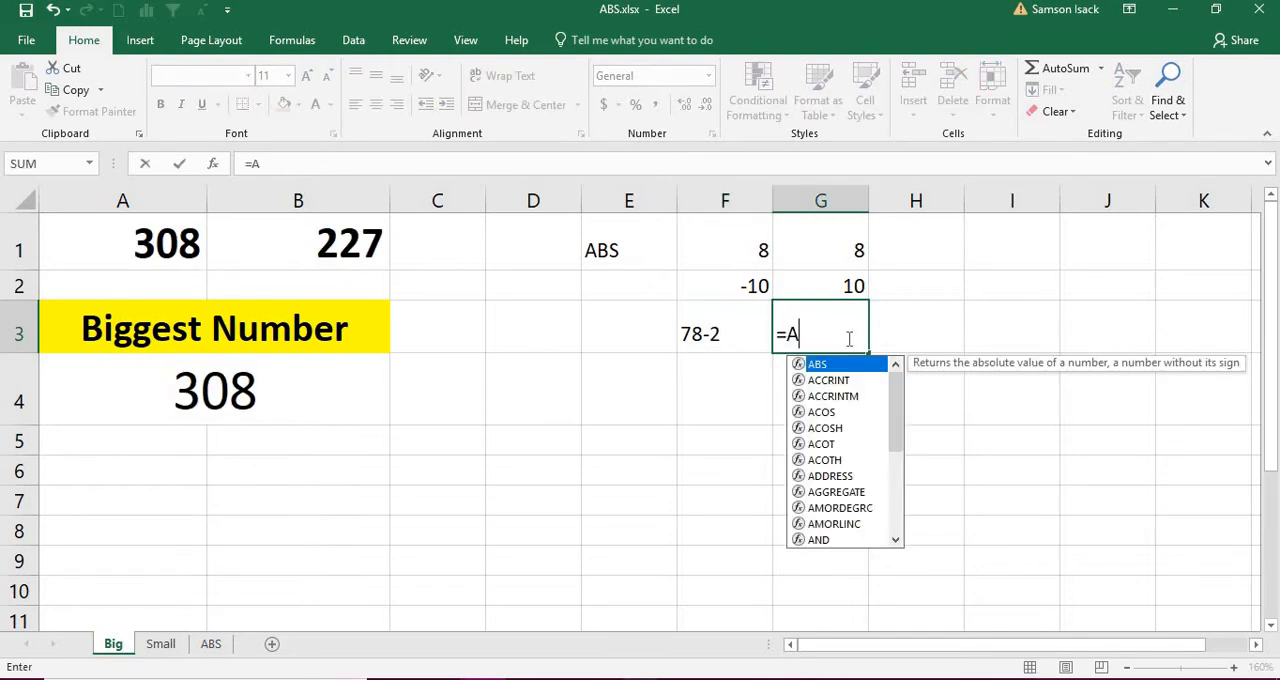
{"action": "type", "text": "BS(75"}
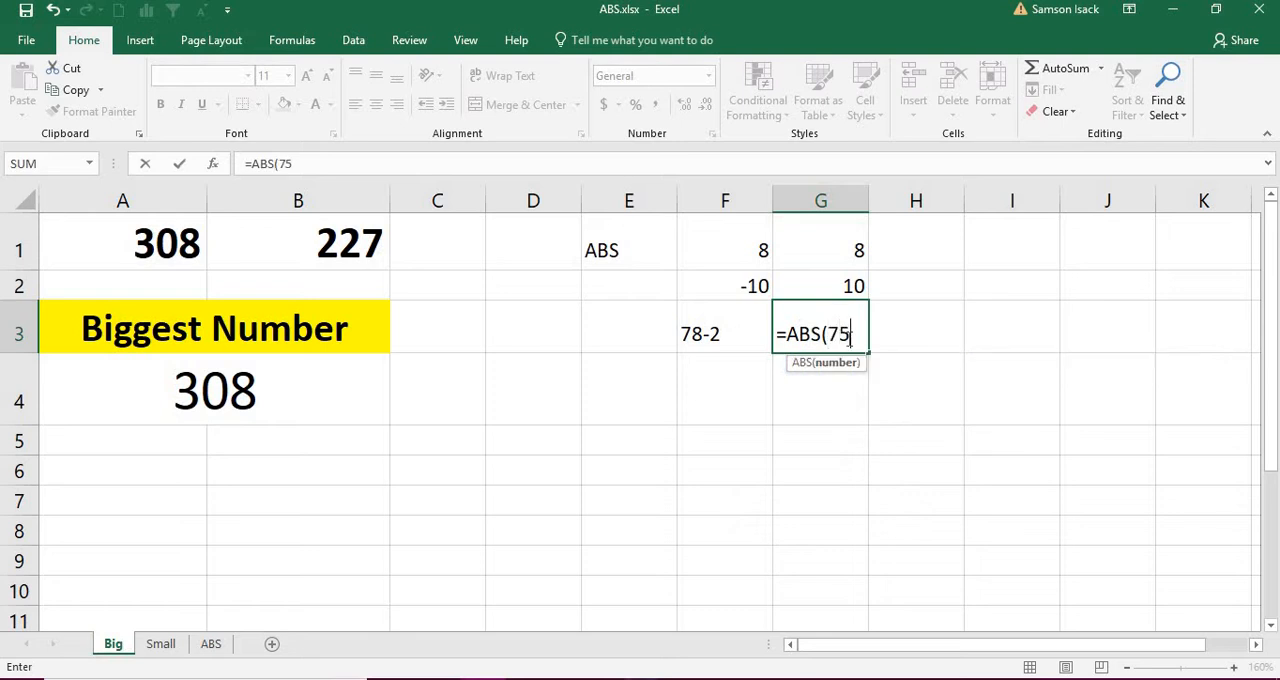
{"action": "key", "text": "BackSpace"}
{"action": "type", "text": "8-2)"}
{"action": "key", "text": "Return"}
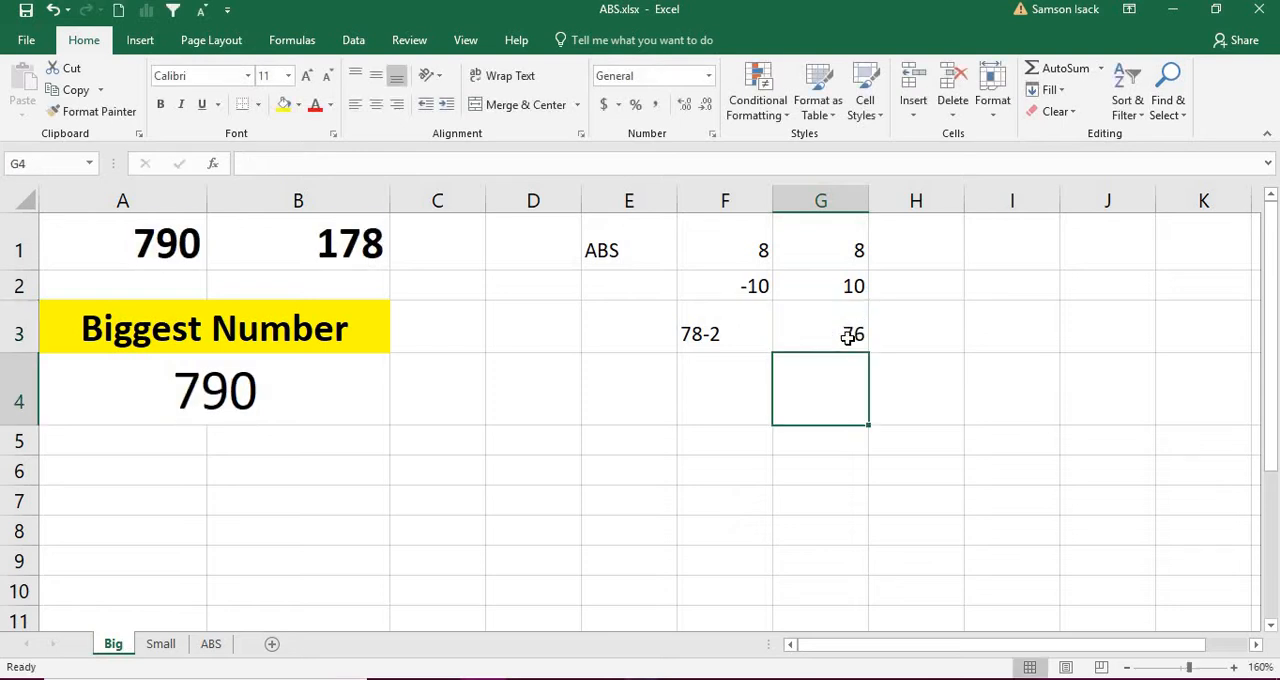
{"action": "left_click", "coordinate": [847, 337]}
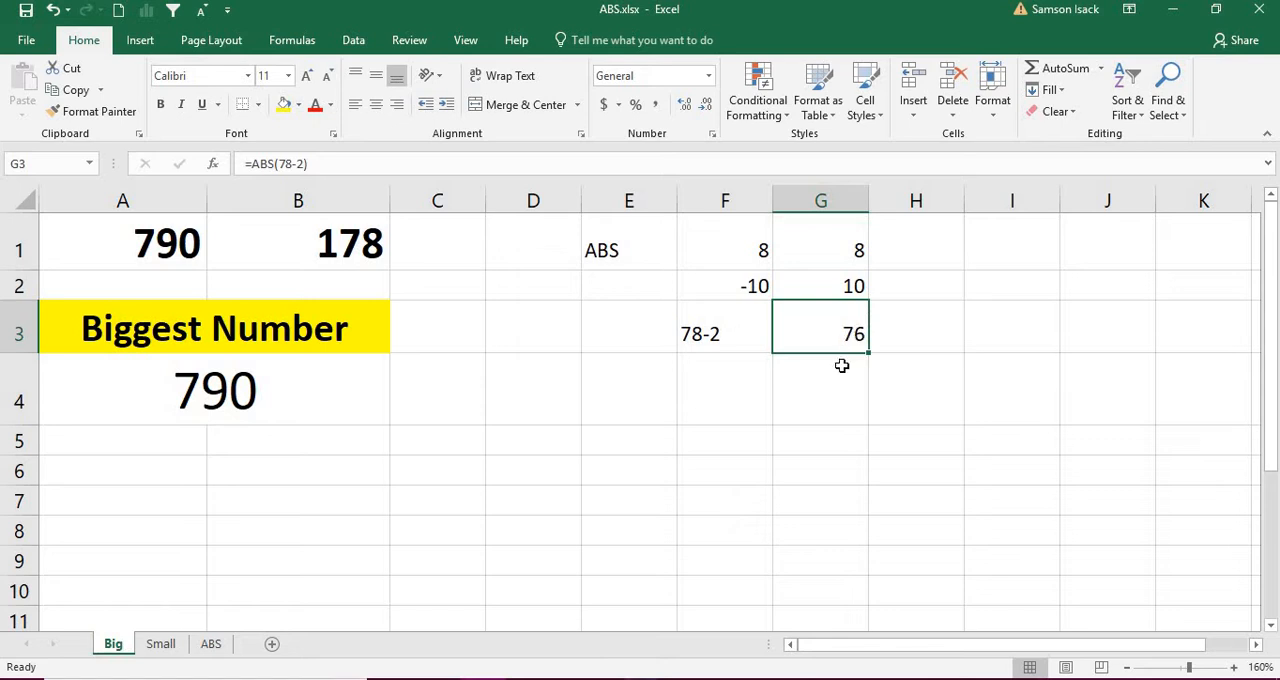
Step: Enter 2-78 in cell F4 as text with a leading apostrophe so it is not treated as a date
{"action": "left_click", "coordinate": [735, 397]}
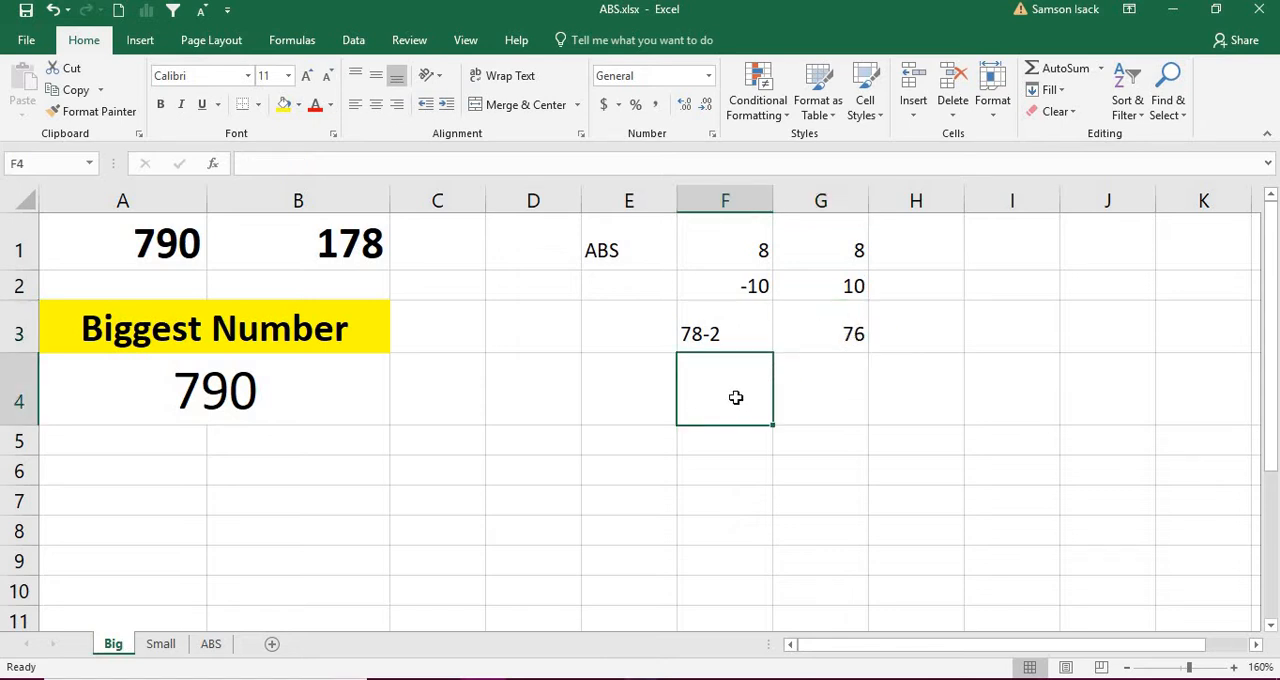
{"action": "type", "text": "2-78"}
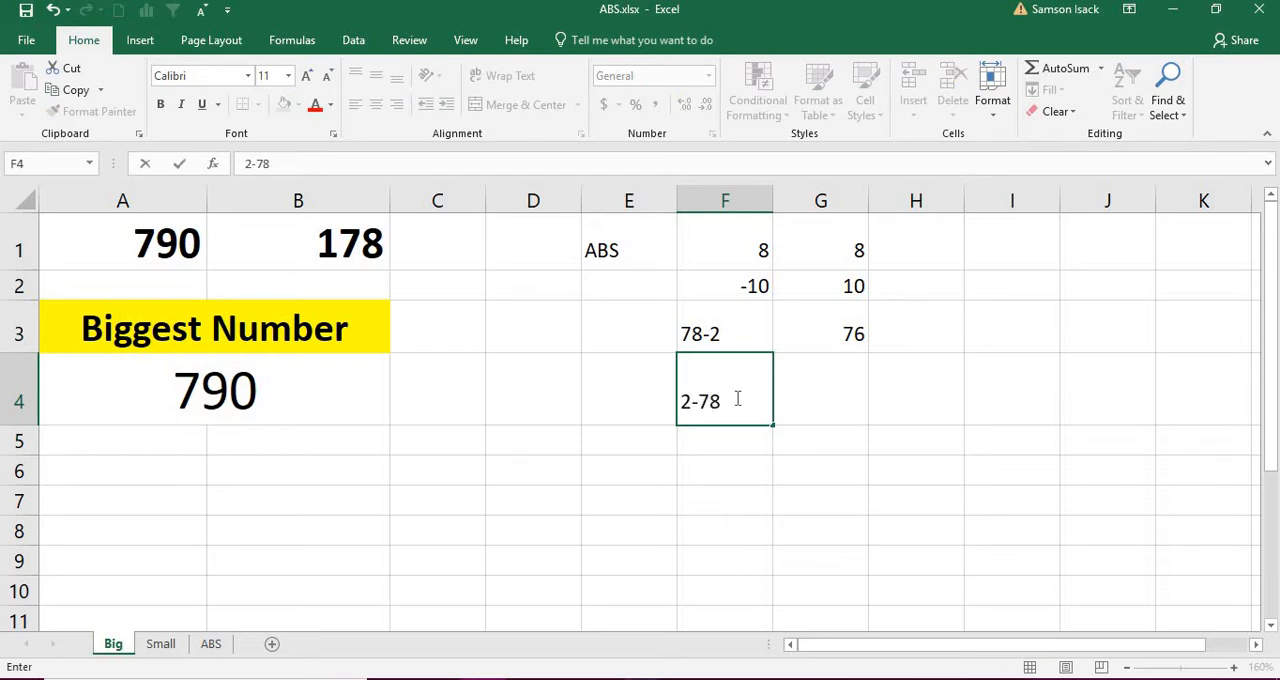
{"action": "left_click", "coordinate": [810, 408]}
{"action": "left_click", "coordinate": [733, 406]}
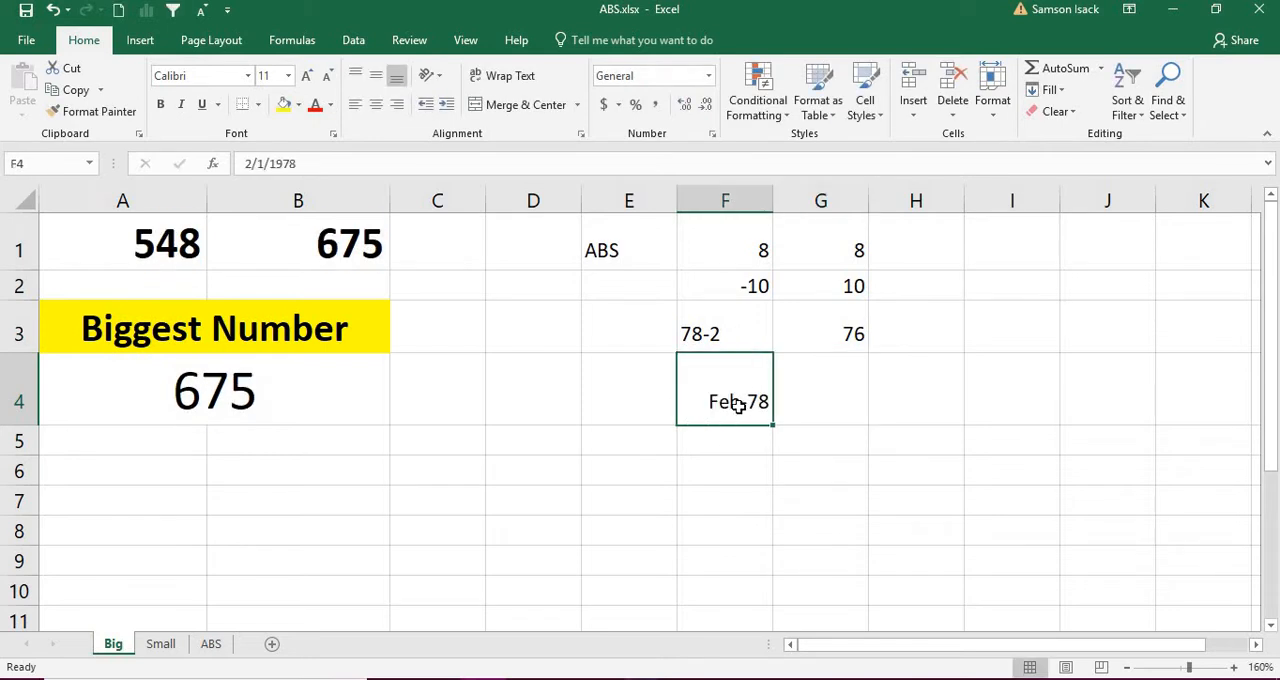
{"action": "type", "text": "'2"}
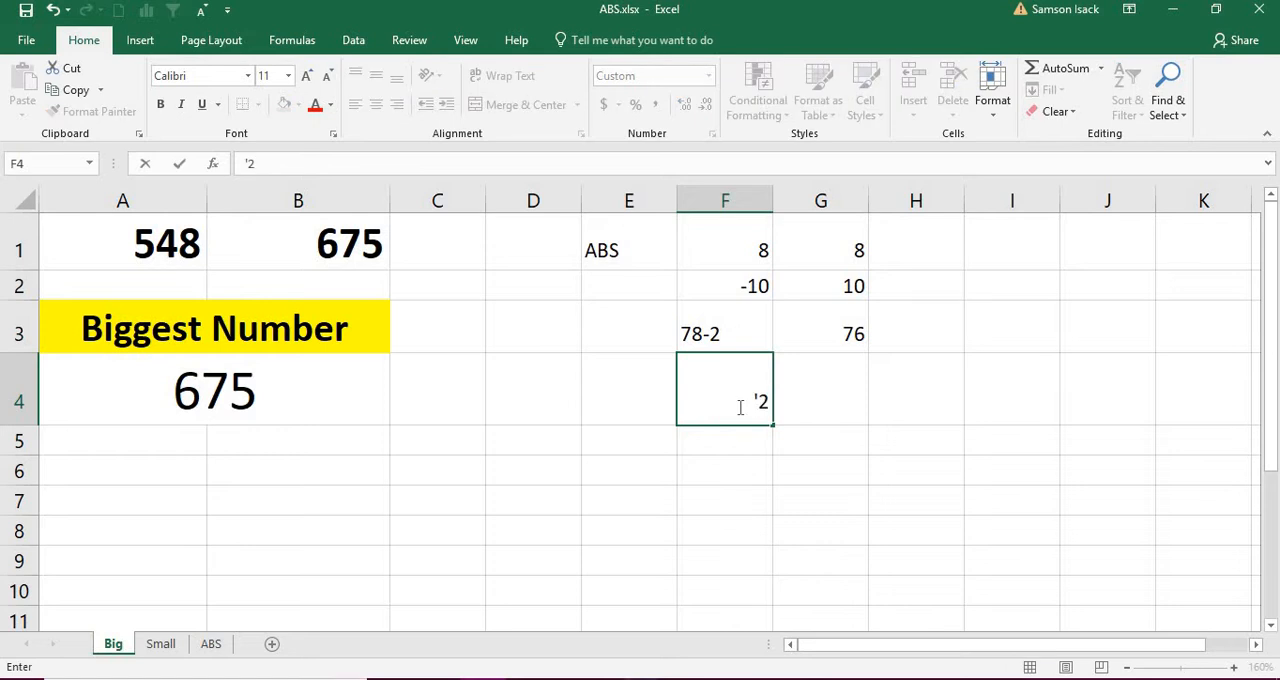
{"action": "type", "text": "-78"}
{"action": "key", "text": "Return"}
{"action": "left_click", "coordinate": [745, 402]}
Step: Enter ABS(2-78) in cell G4, next to the 2-78 example
{"action": "left_click", "coordinate": [829, 397]}
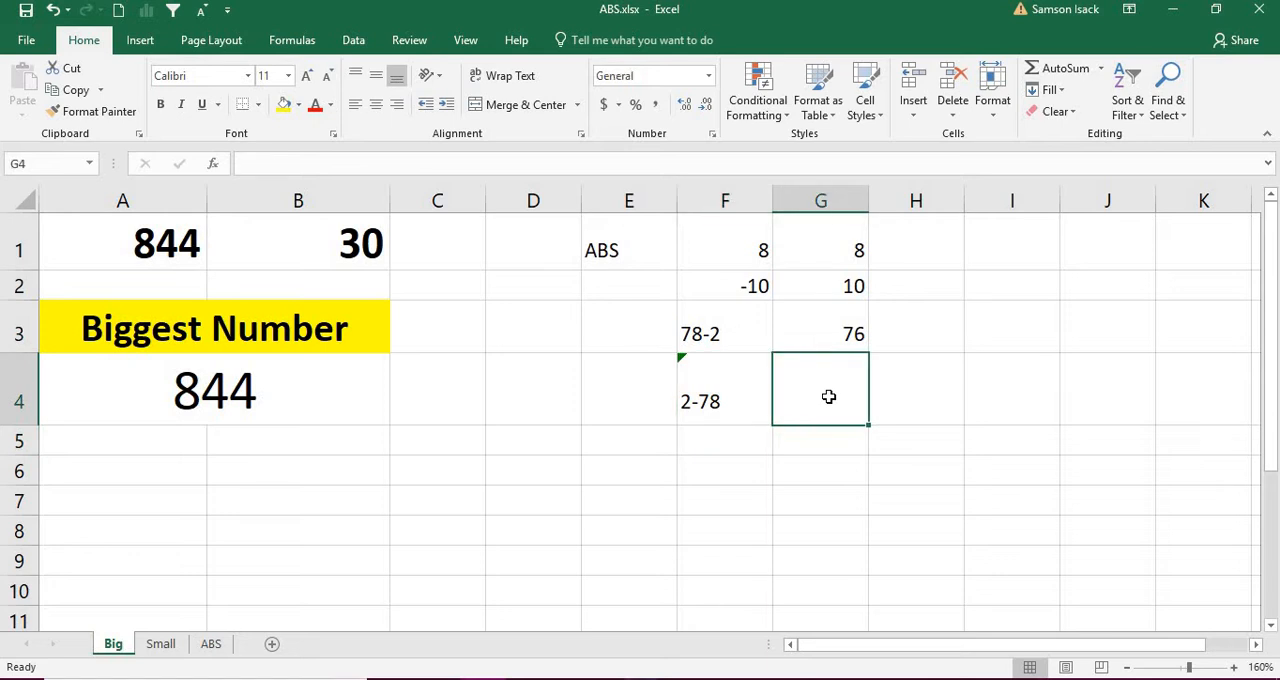
{"action": "type", "text": "ABS("}
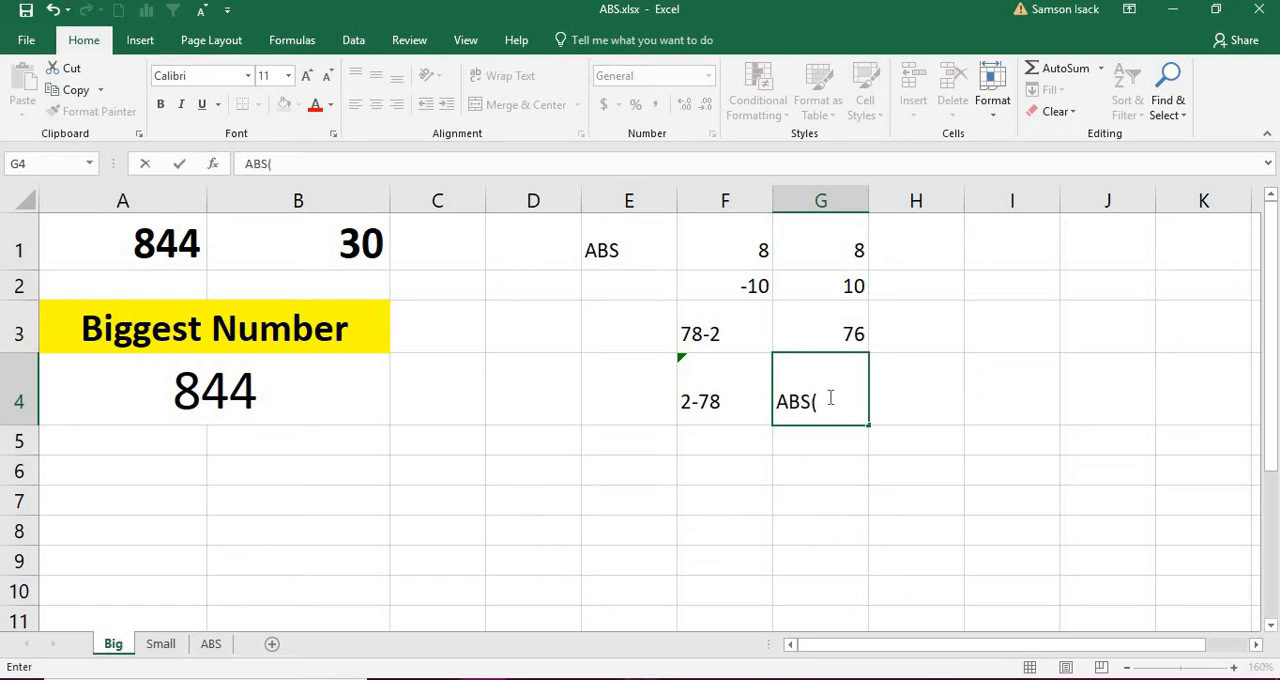
{"action": "type", "text": "1"}
{"action": "key", "text": "BackSpace"}
{"action": "type", "text": "2-78)"}
{"action": "key", "text": "Return"}
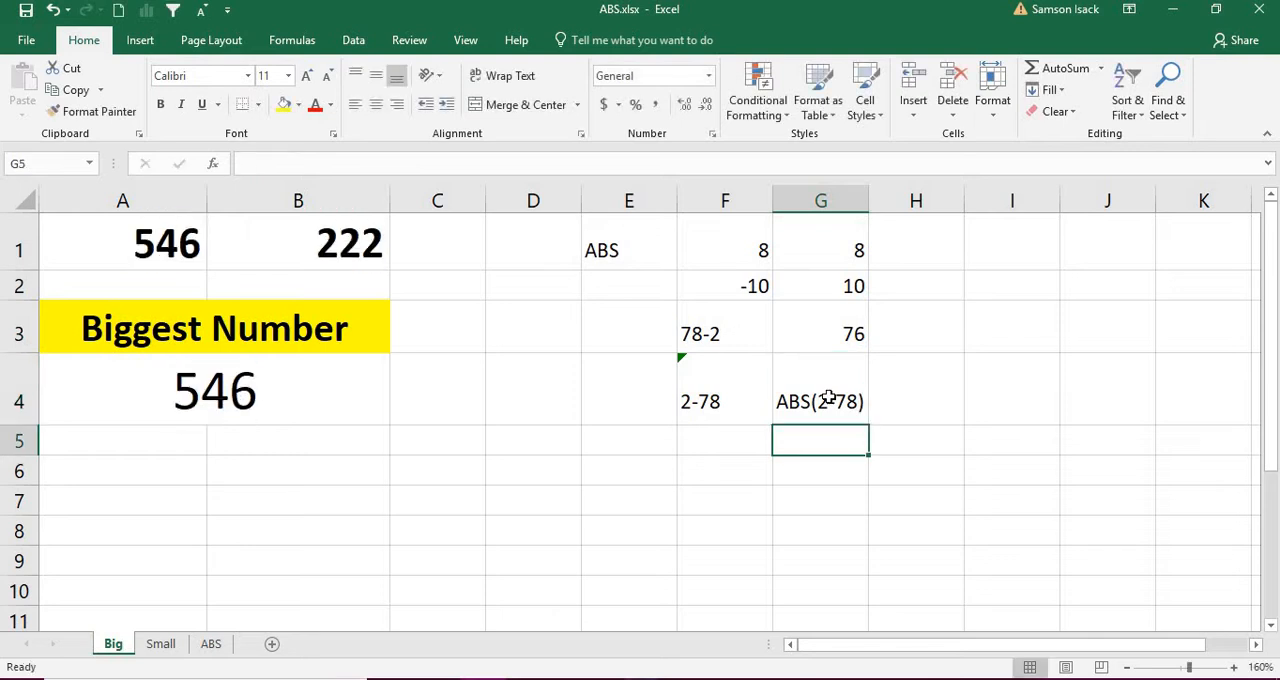
Step: Turn the ABS(2-78) text in cell G4 into the working formula =ABS(2-78)
{"action": "left_click", "coordinate": [829, 398]}
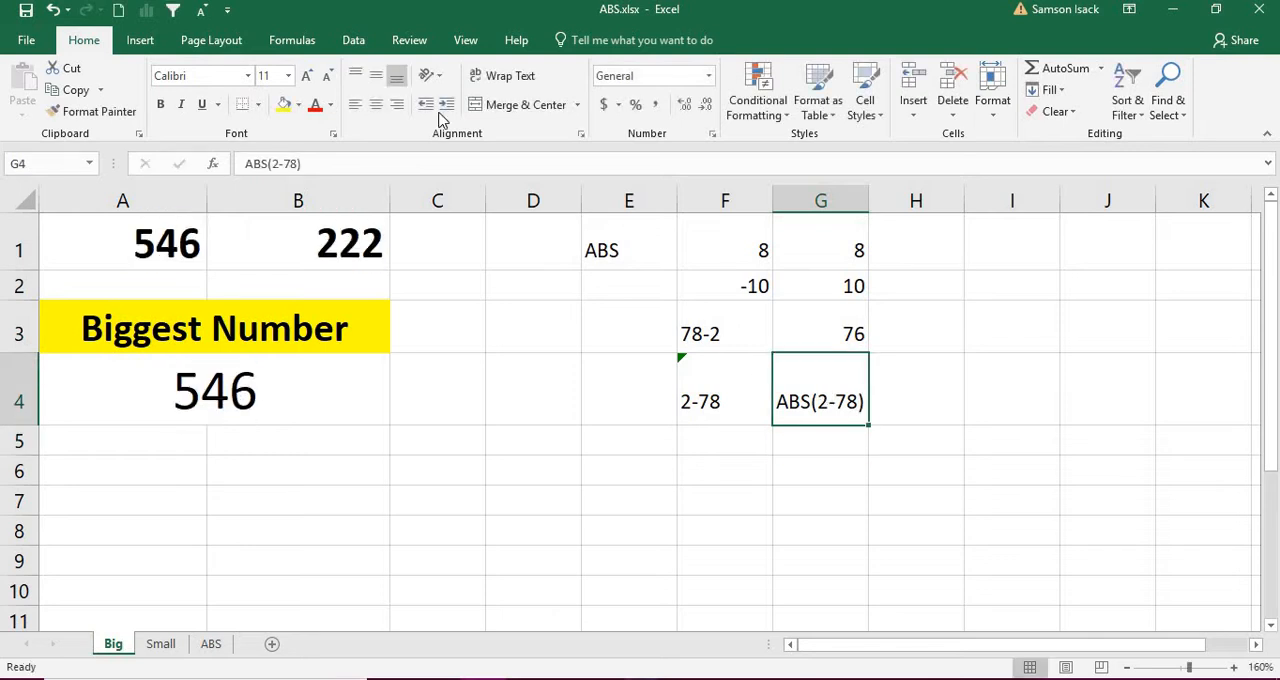
{"action": "left_click", "coordinate": [245, 164]}
{"action": "type", "text": "="}
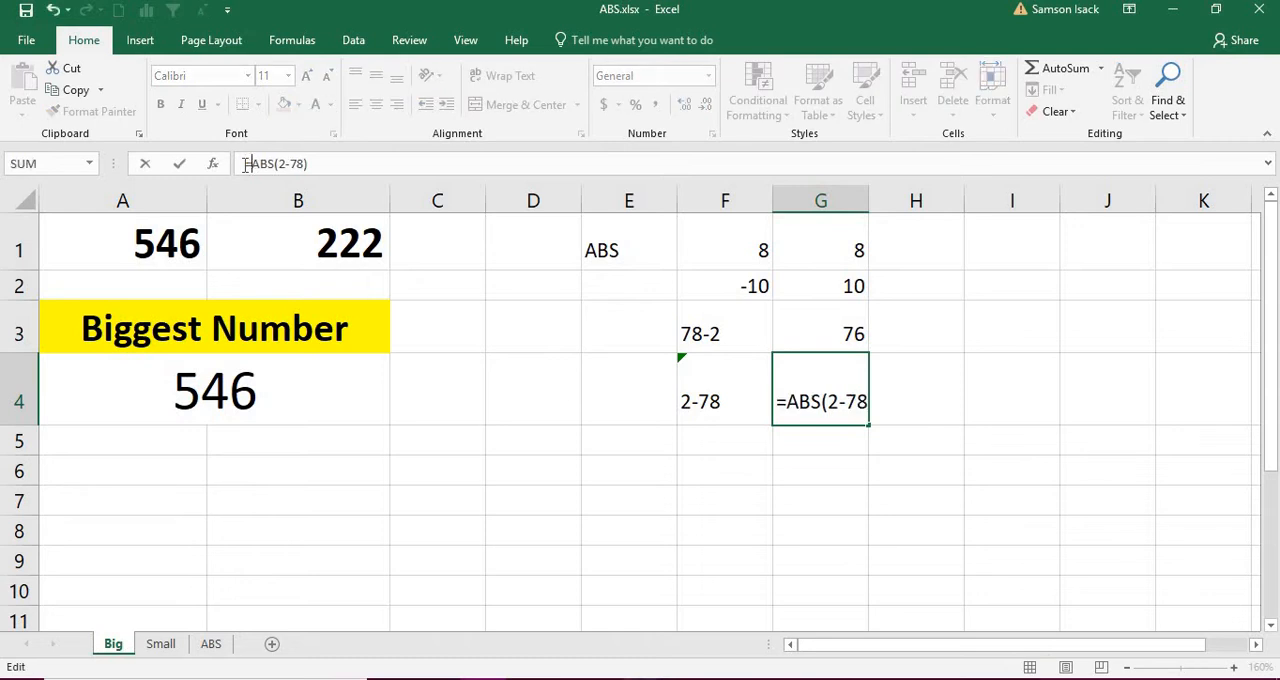
{"action": "key", "text": "Return"}
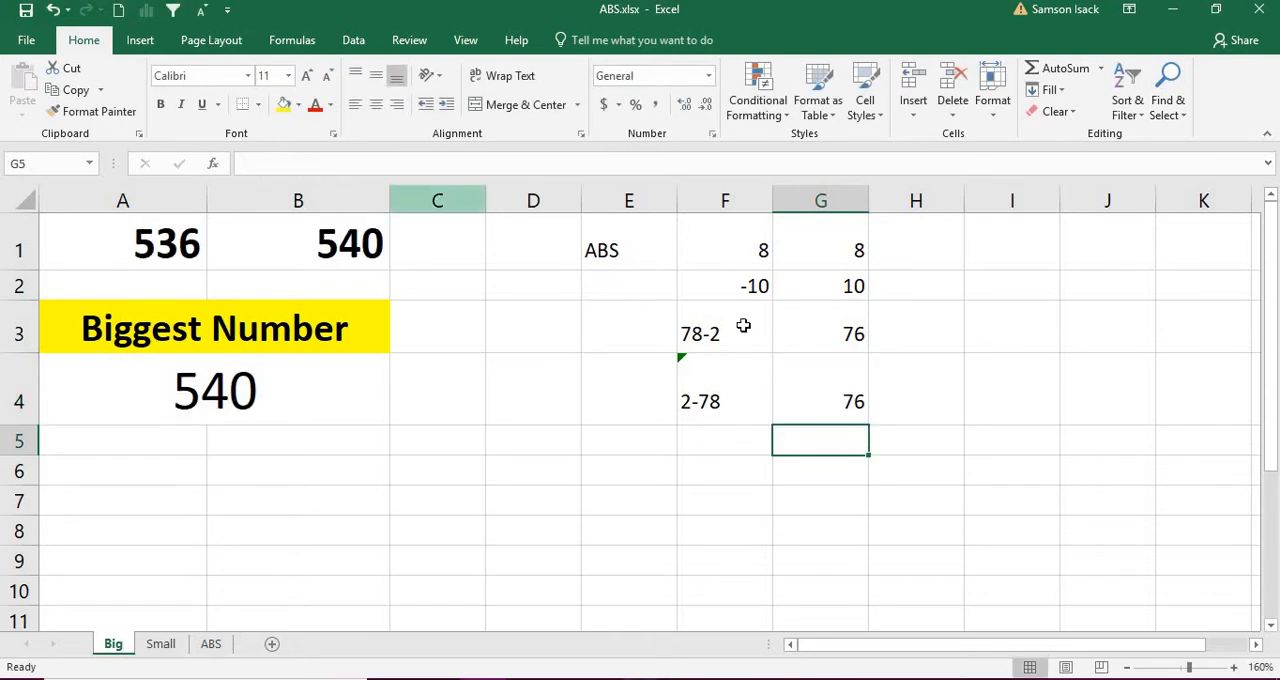
{"action": "left_click", "coordinate": [832, 405]}
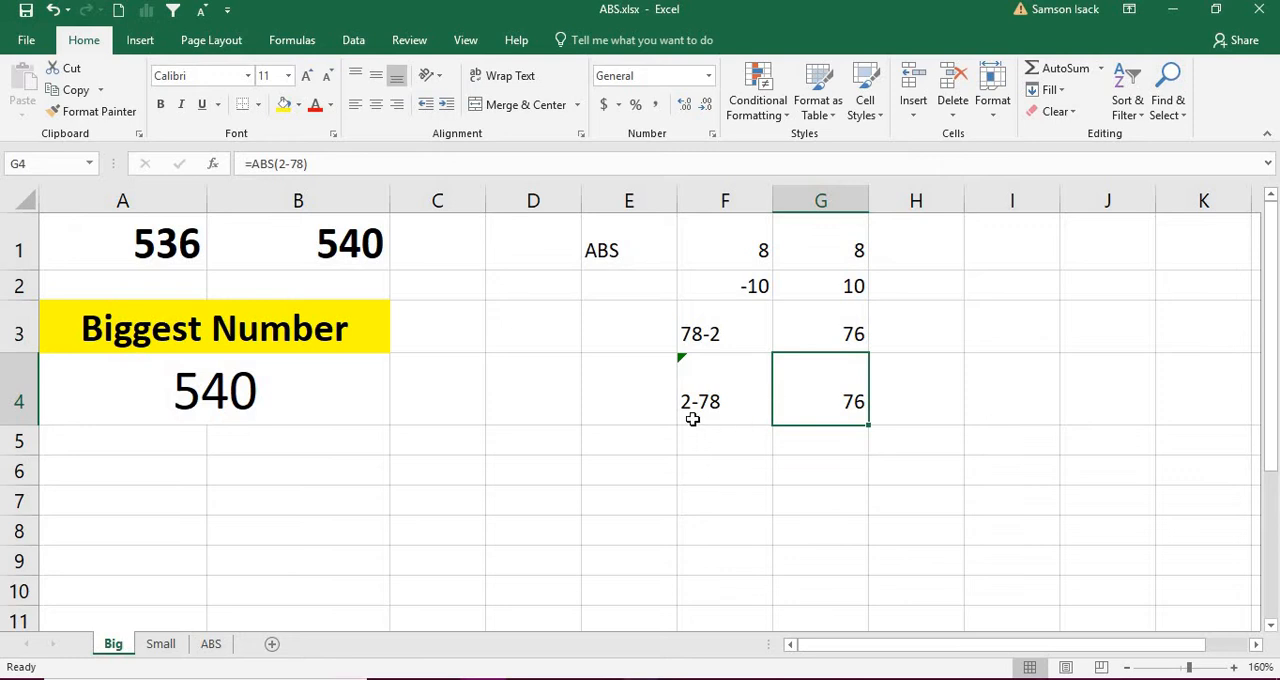
Step: Clear the Biggest Number result in the merged cell A4 and review the two source numbers in A1 and B1
{"action": "left_click", "coordinate": [322, 403]}
{"action": "key", "text": "Delete"}
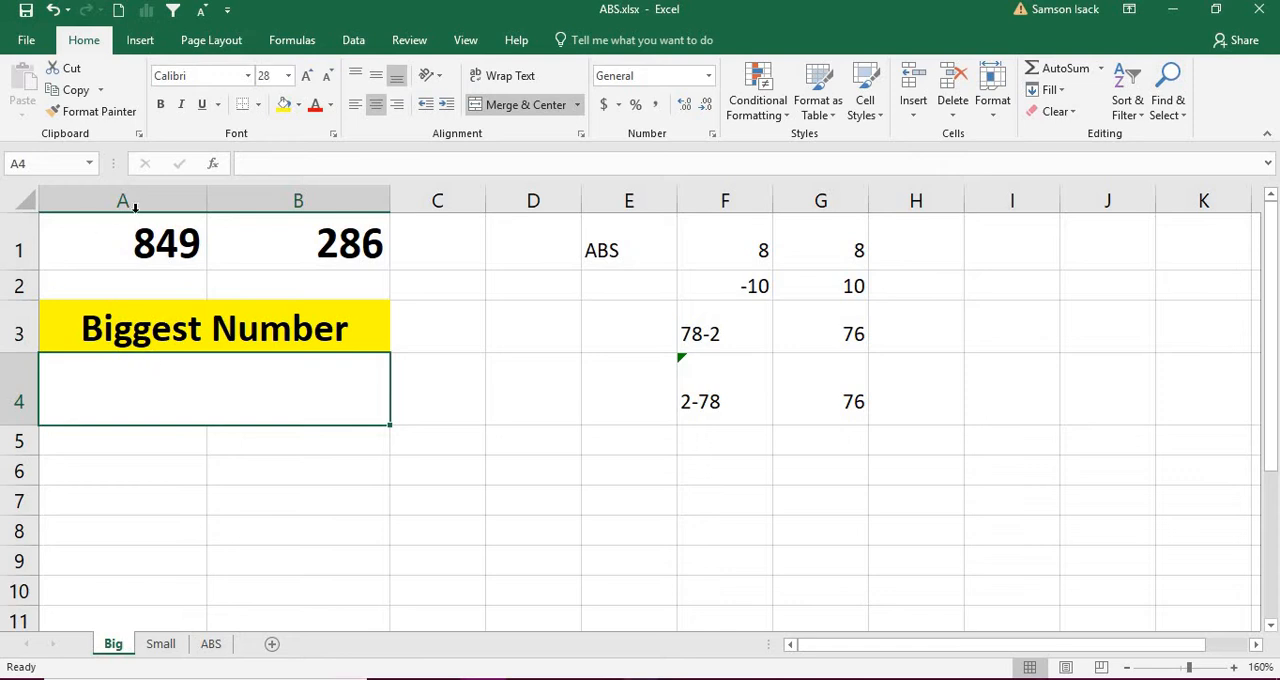
{"action": "left_click", "coordinate": [165, 242]}
{"action": "left_click", "coordinate": [299, 240]}
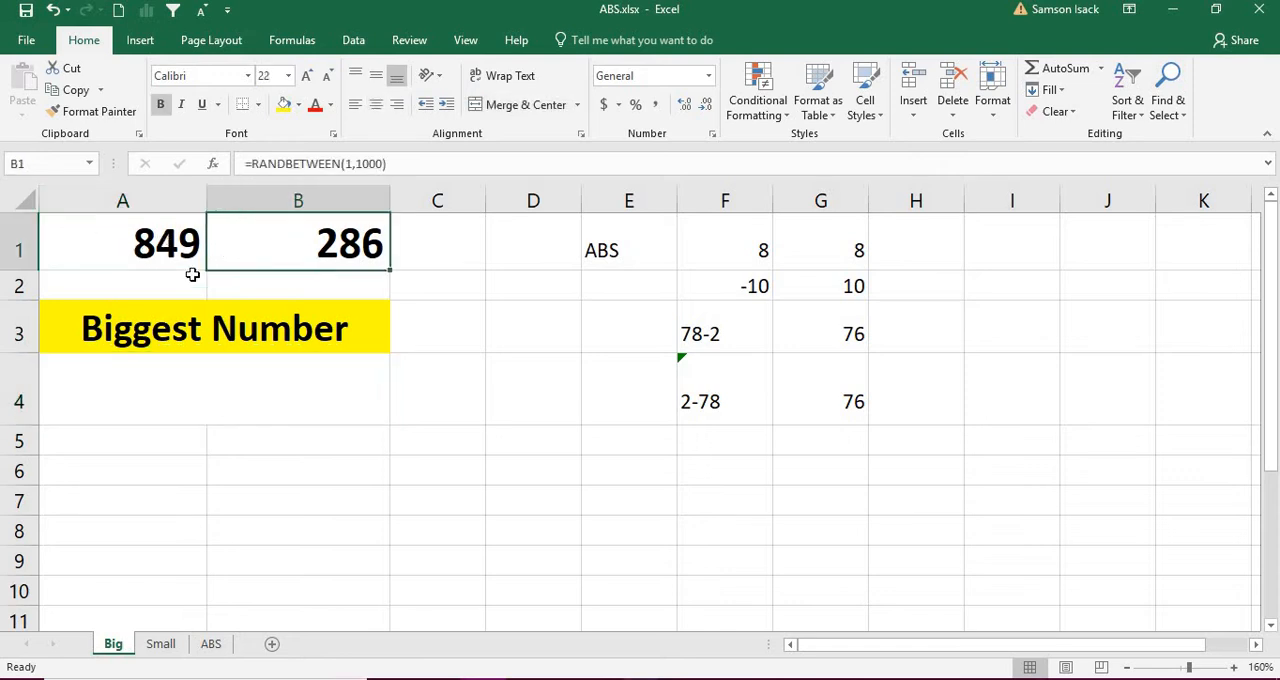
{"action": "left_click", "coordinate": [185, 244]}
{"action": "left_click", "coordinate": [262, 234]}
{"action": "left_click", "coordinate": [140, 240]}
{"action": "left_click", "coordinate": [263, 240]}
Step: Start the Biggest Number formula in A4 with the absolute difference of the two numbers, =ABS(A1-B1)
{"action": "left_click", "coordinate": [177, 397]}
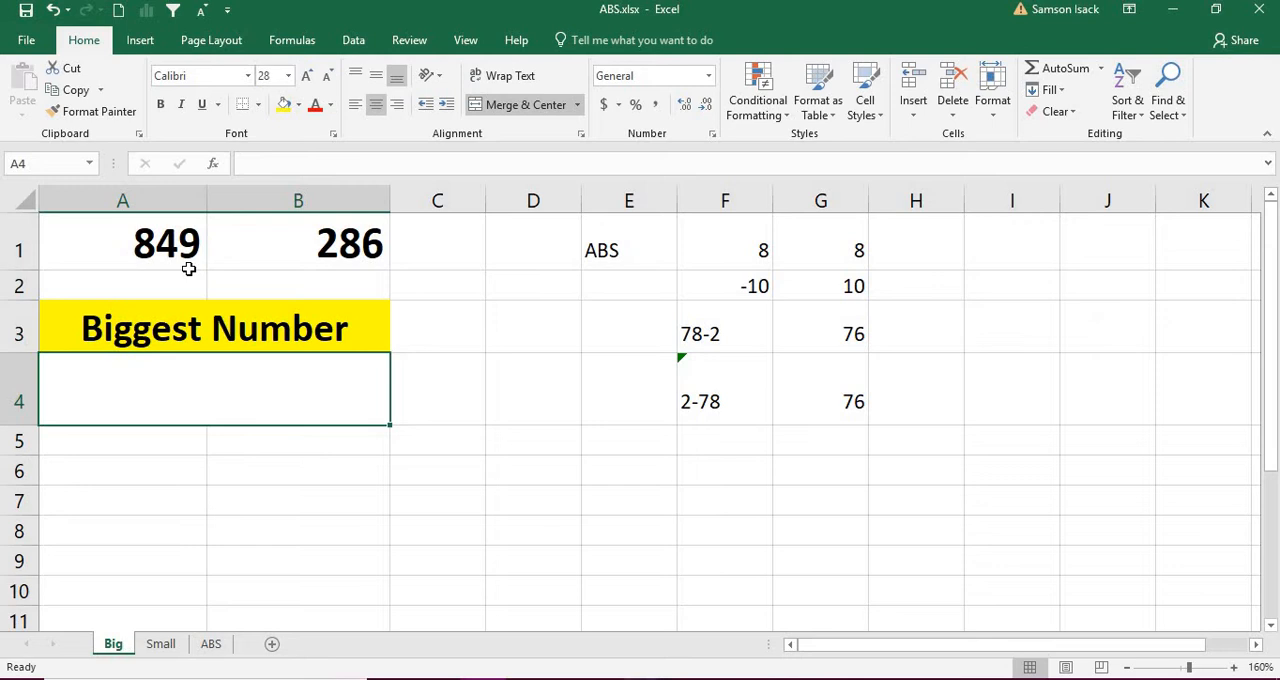
{"action": "type", "text": "="}
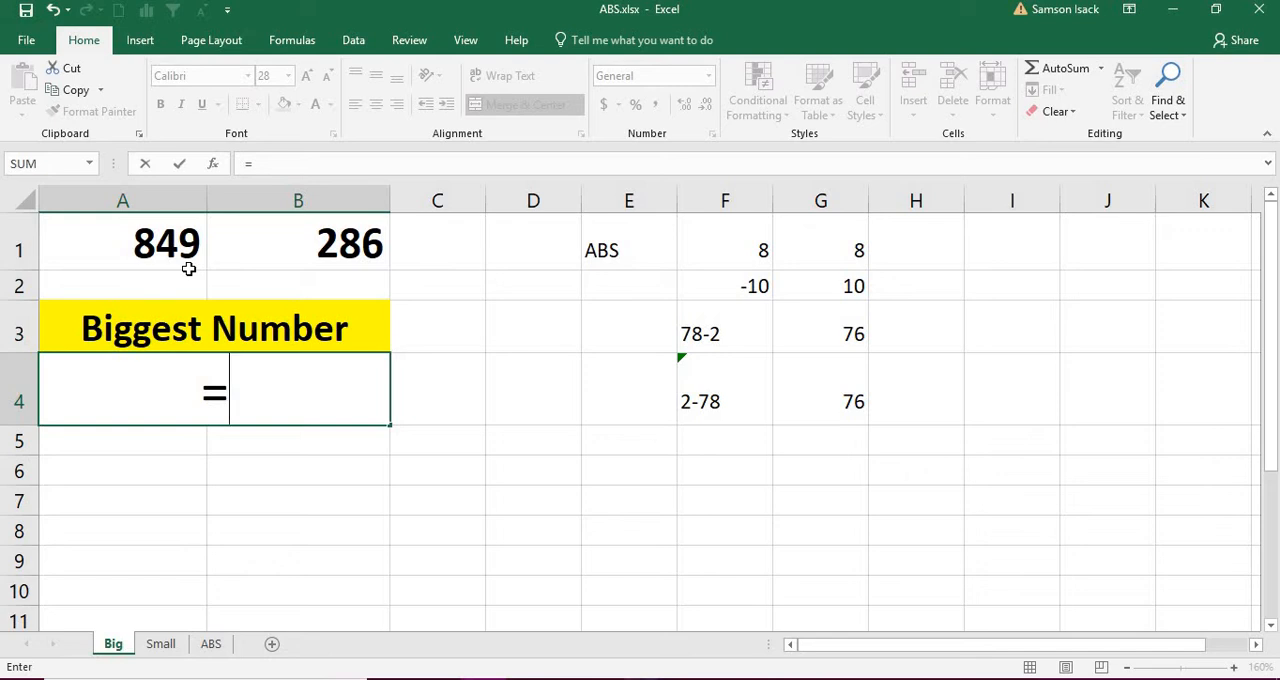
{"action": "type", "text": "ABS("}
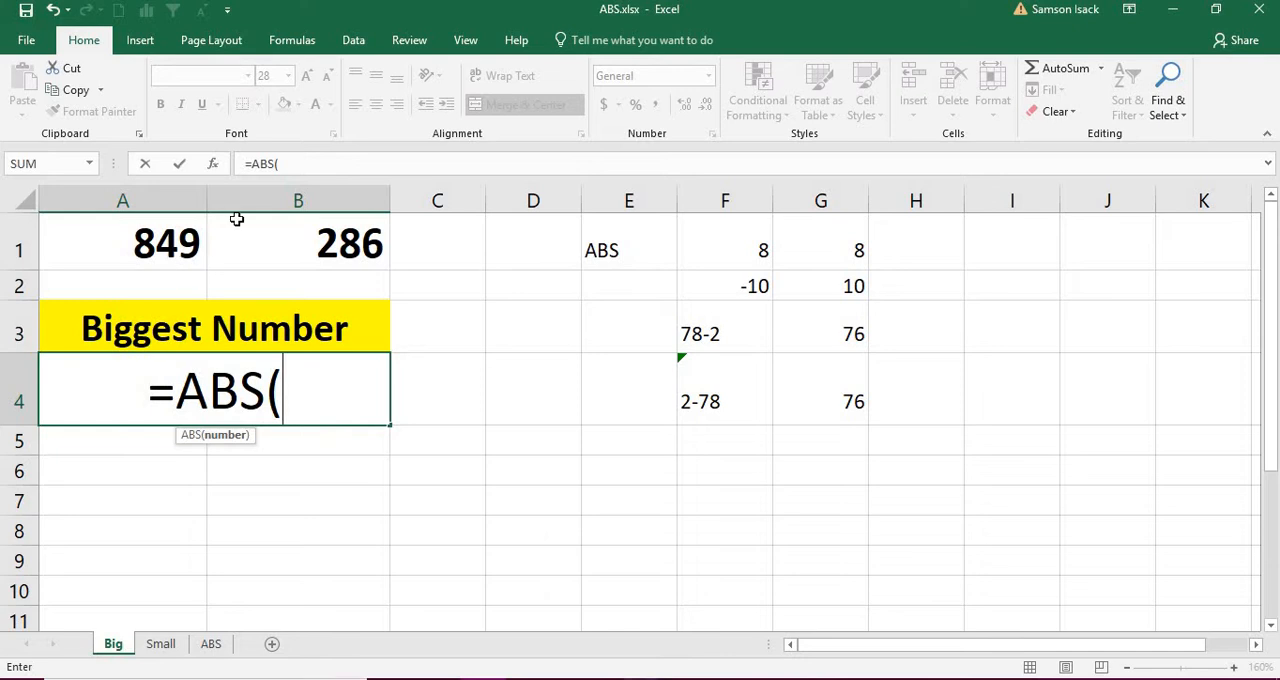
{"action": "left_click", "coordinate": [140, 244]}
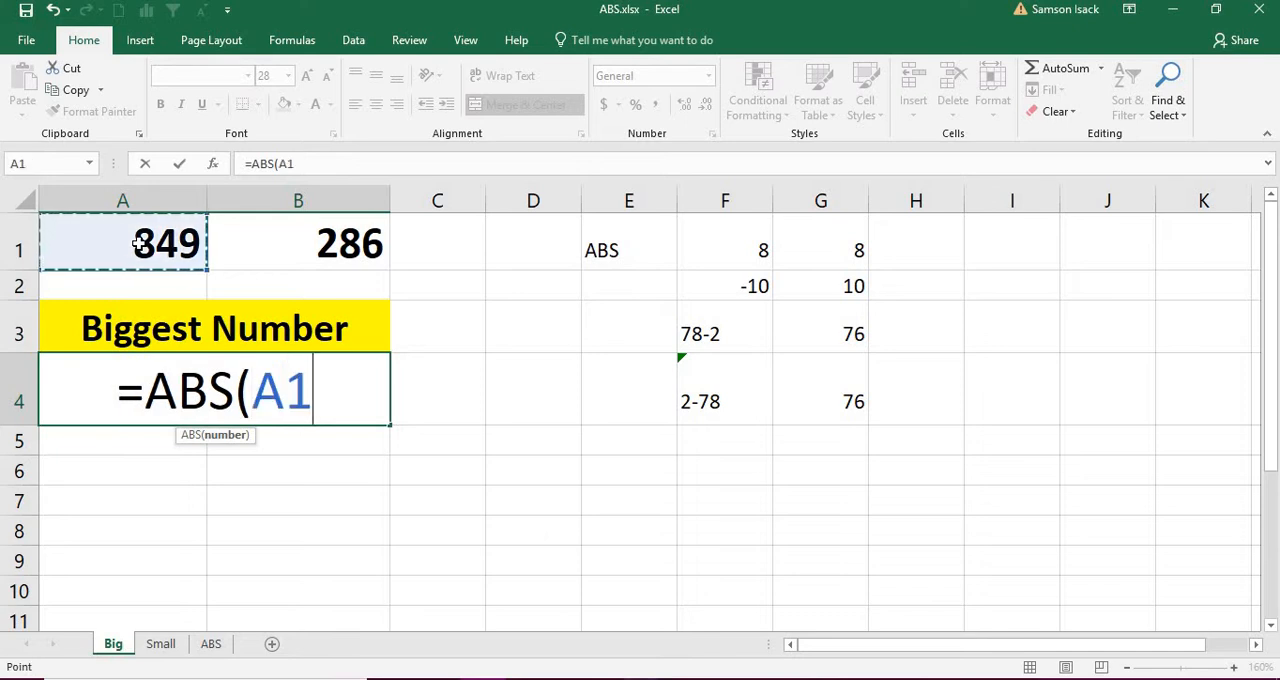
{"action": "type", "text": "-"}
{"action": "left_click", "coordinate": [303, 240]}
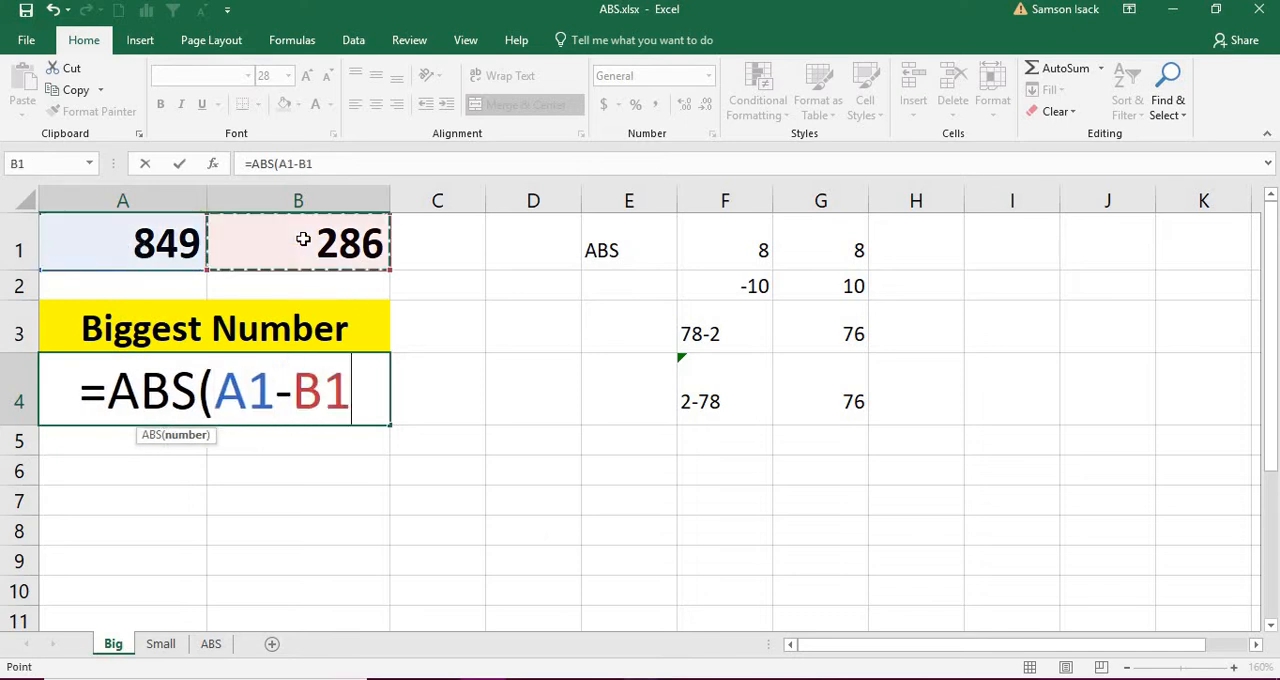
{"action": "type", "text": ")"}
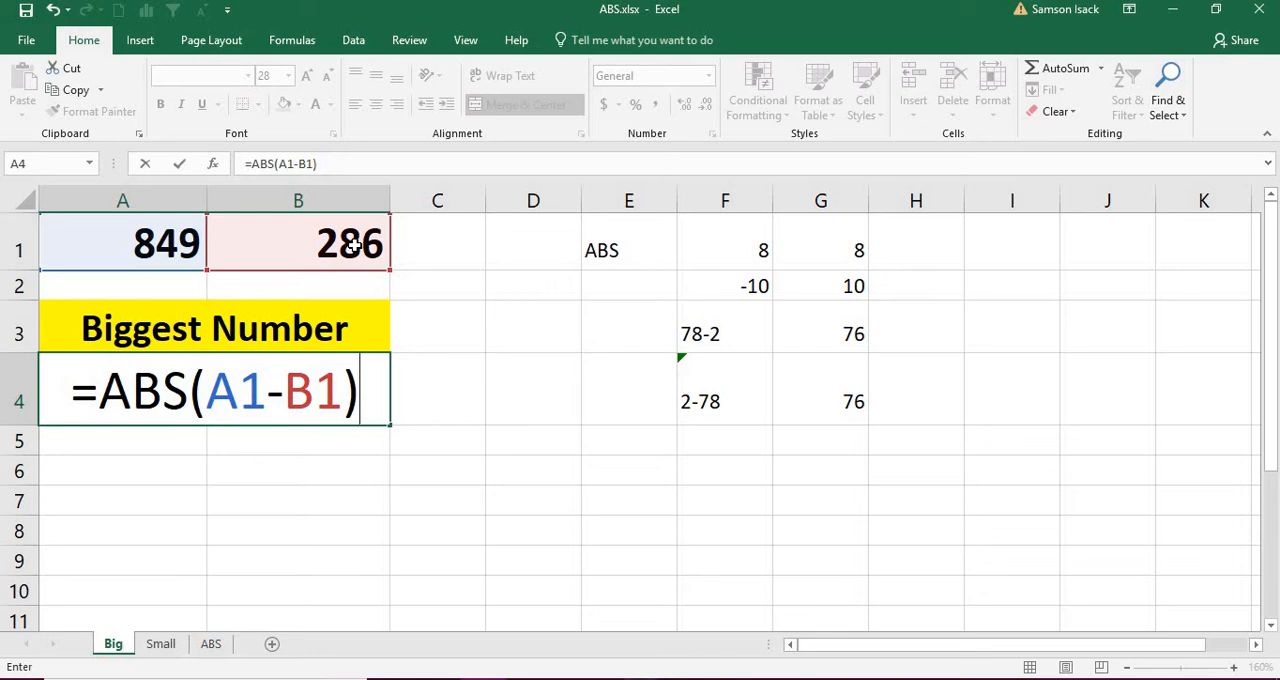
Step: Extend the A4 formula by adding both numbers, making it =ABS(A1-B1)+A1+B1
{"action": "type", "text": "+"}
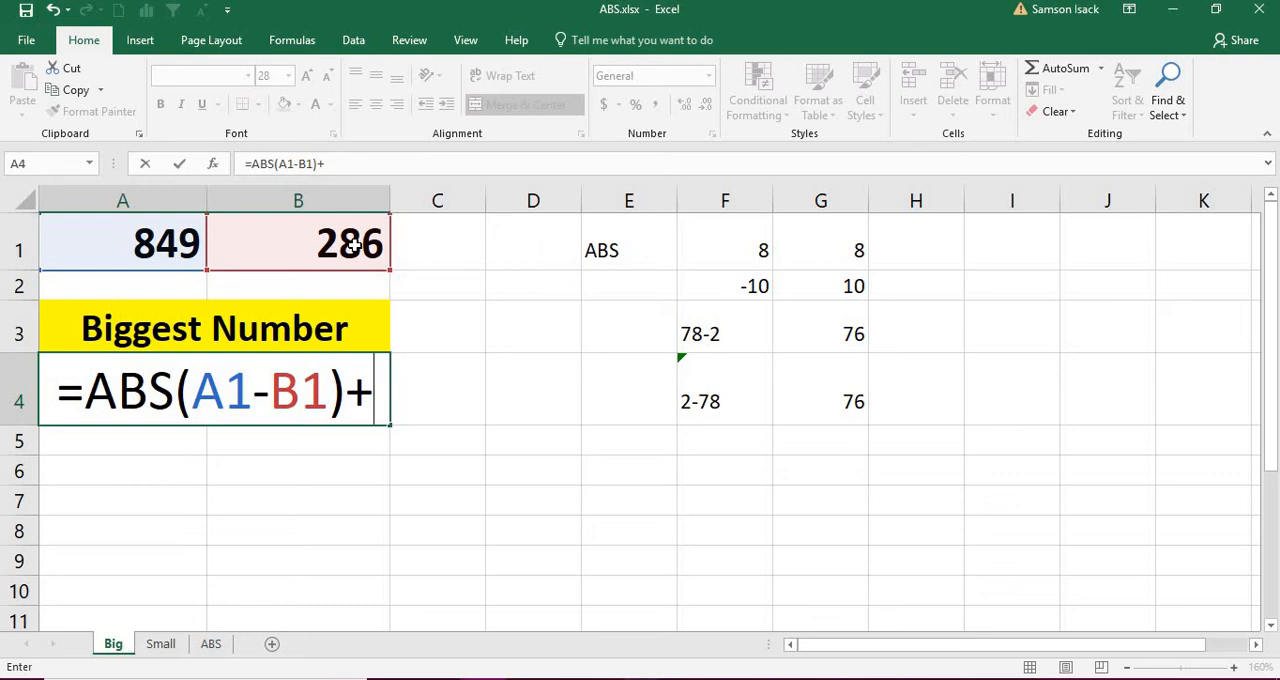
{"action": "type", "text": "A"}
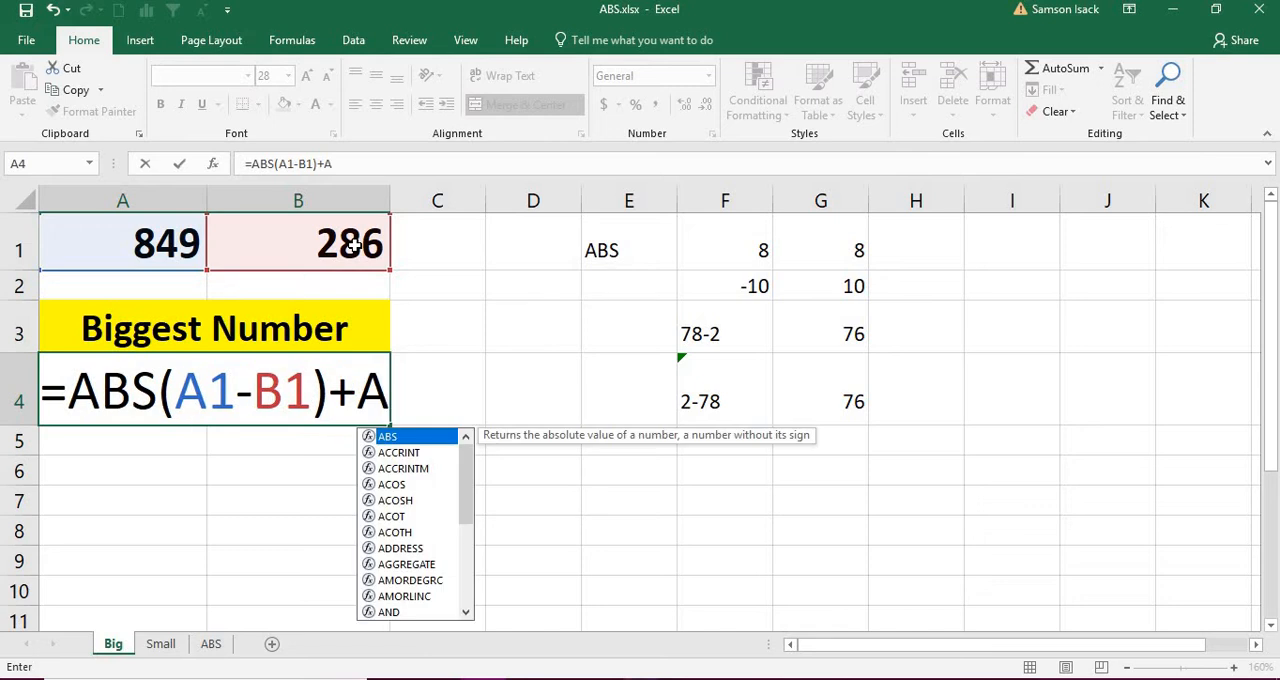
{"action": "type", "text": "+"}
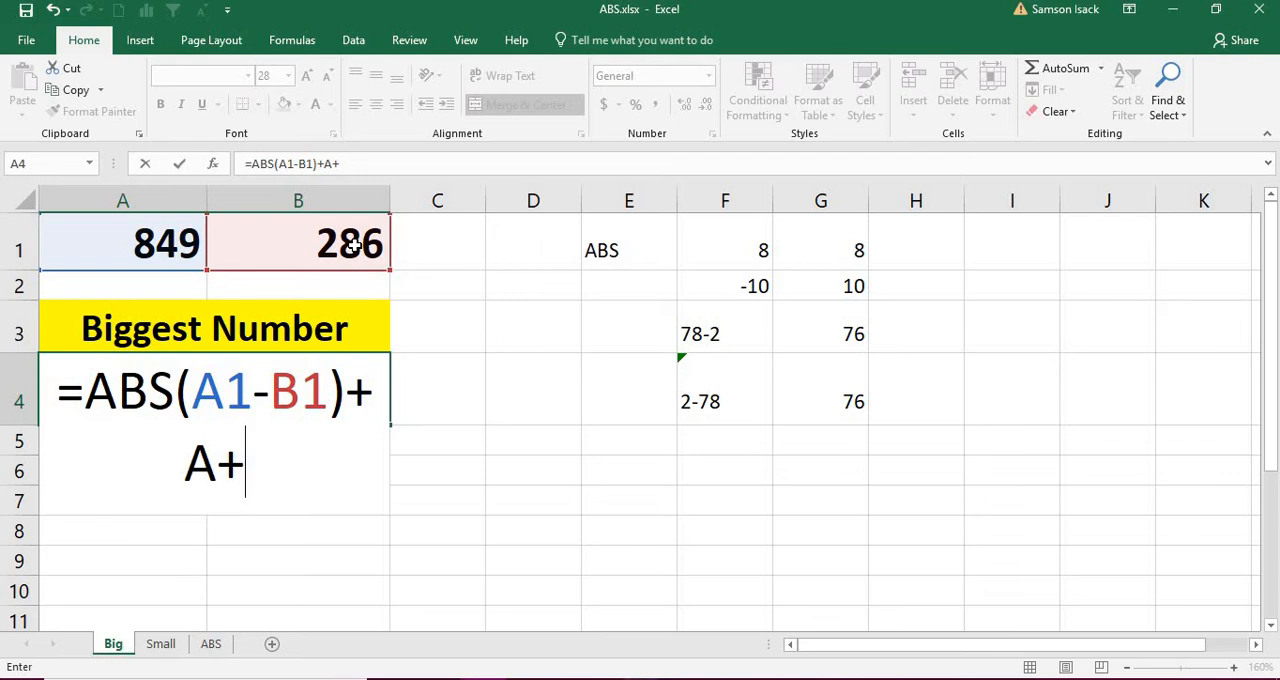
{"action": "key", "text": "BackSpace"}
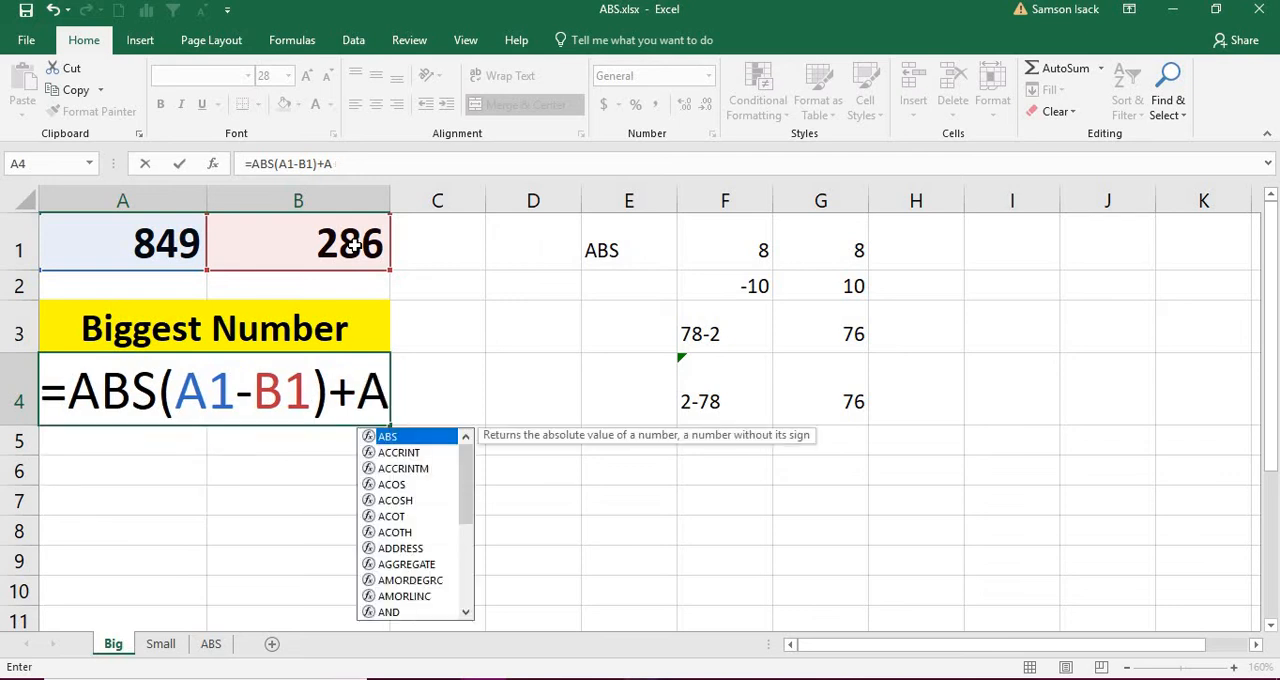
{"action": "key", "text": "BackSpace"}
{"action": "left_click", "coordinate": [175, 238]}
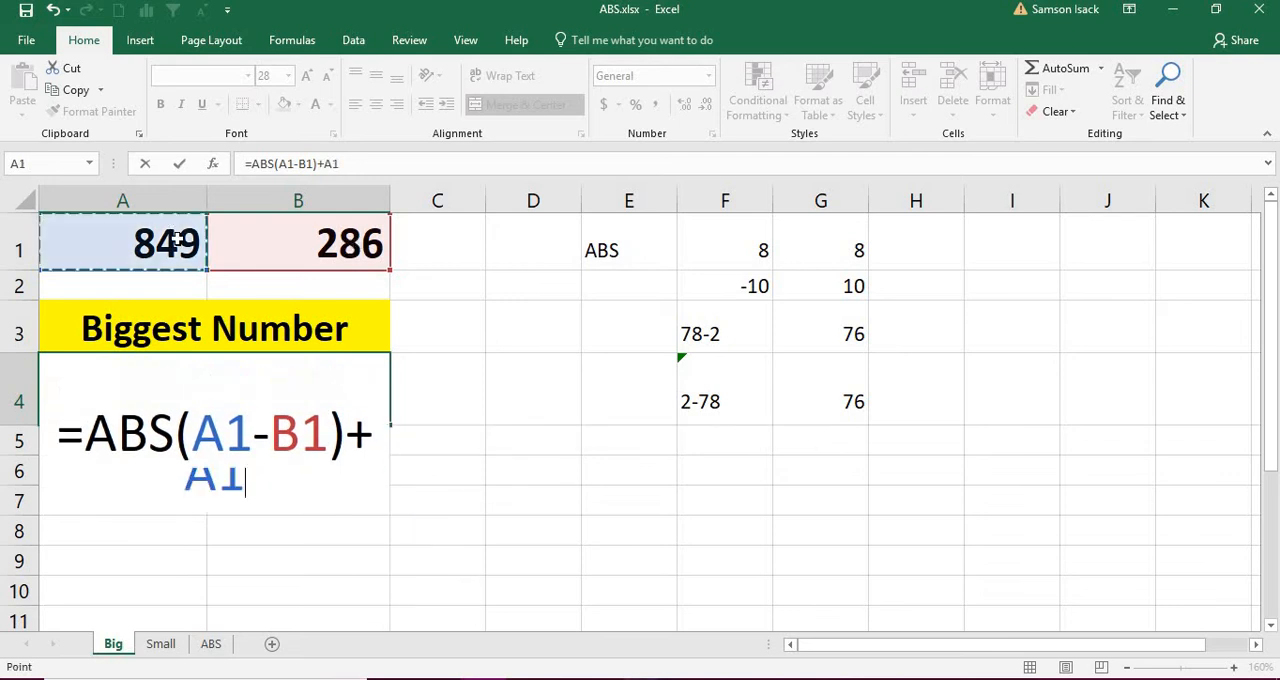
{"action": "type", "text": "+"}
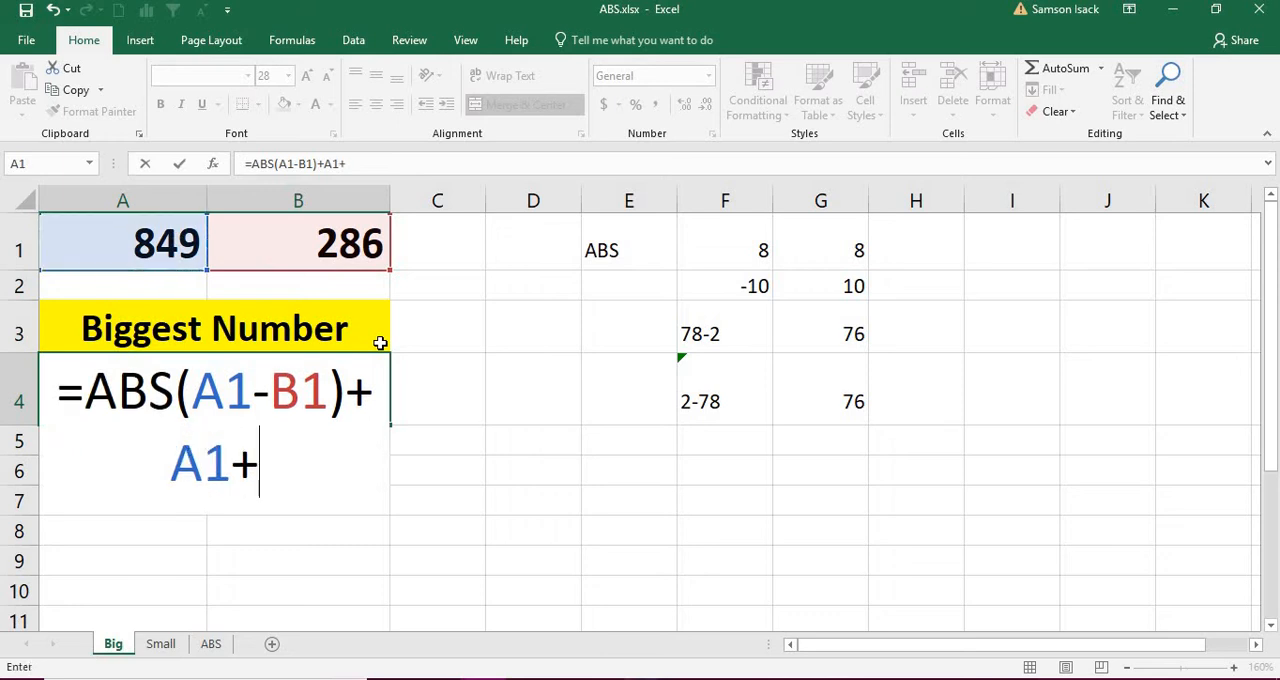
{"action": "left_click", "coordinate": [297, 251]}
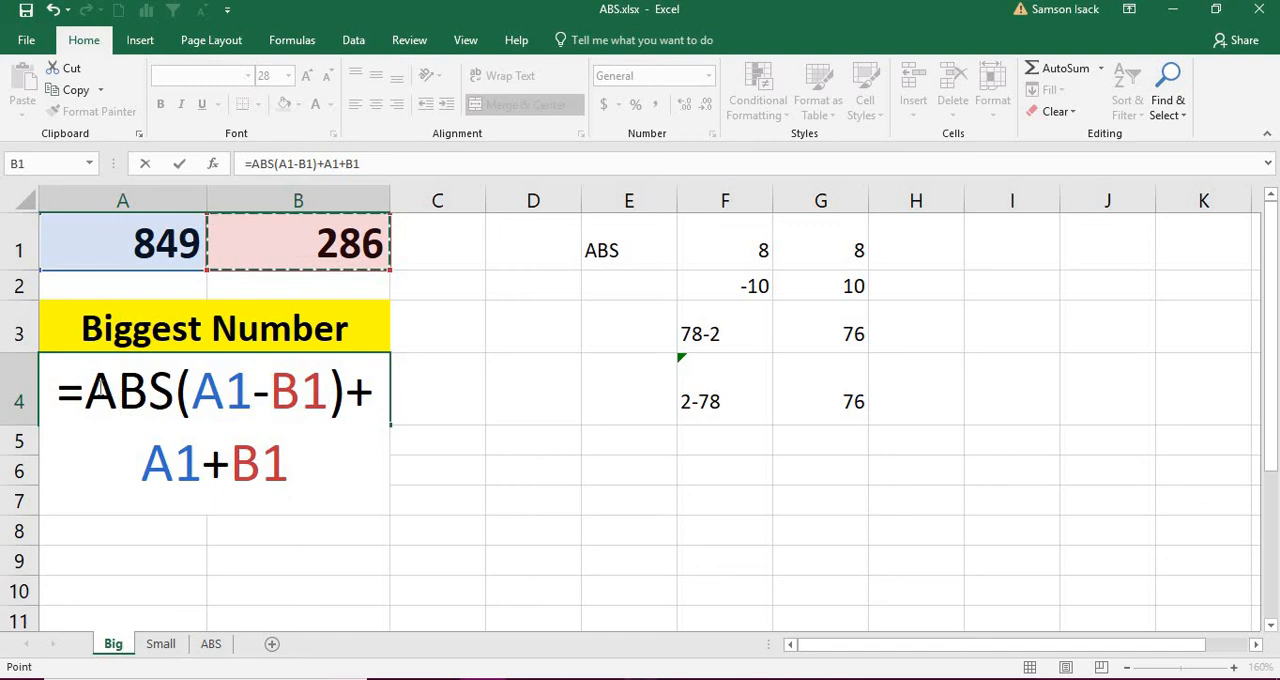
Step: Enclose the whole A4 expression in parentheses and divide it by 2, completing =(ABS(A1-B1)+A1+B1)/2
{"action": "left_click", "coordinate": [99, 388]}
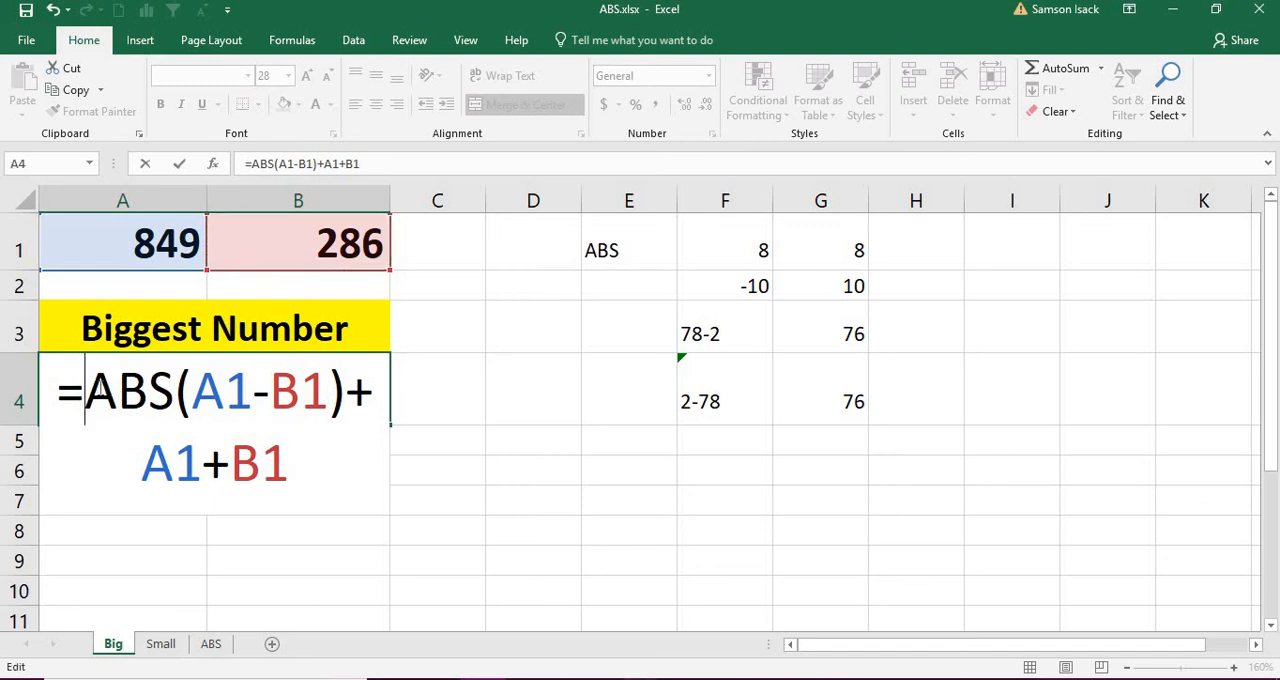
{"action": "type", "text": "("}
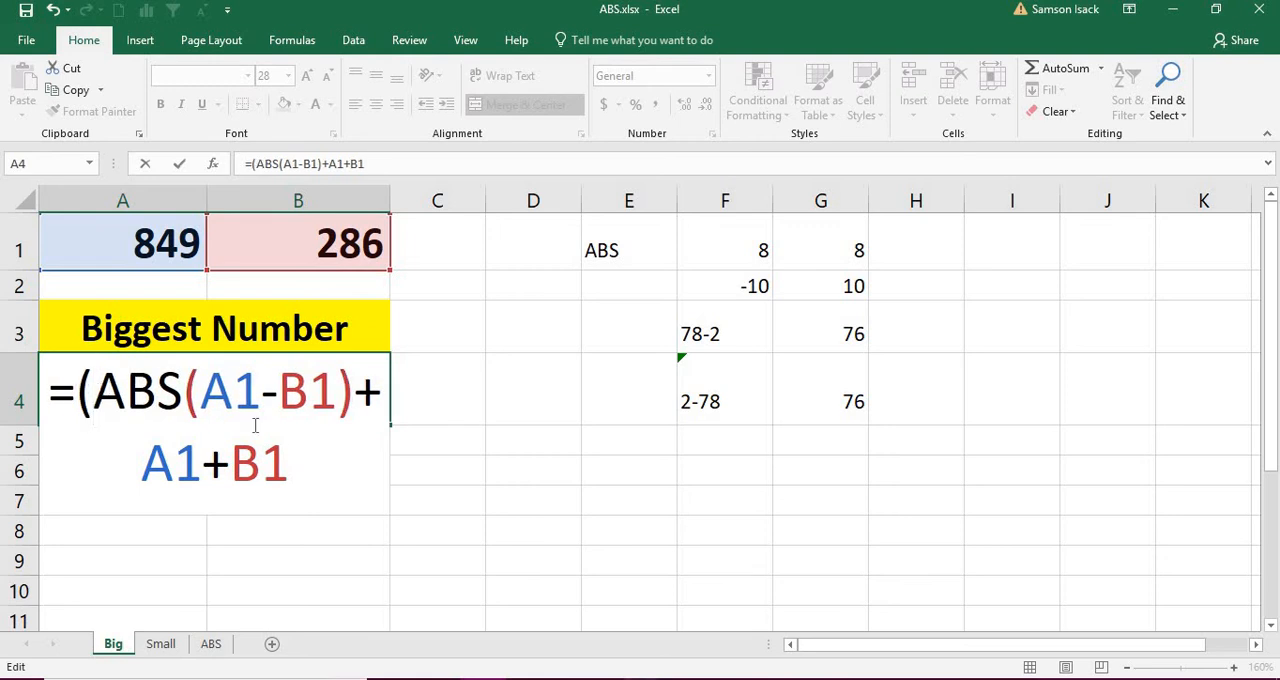
{"action": "left_click", "coordinate": [289, 462]}
{"action": "type", "text": ")"}
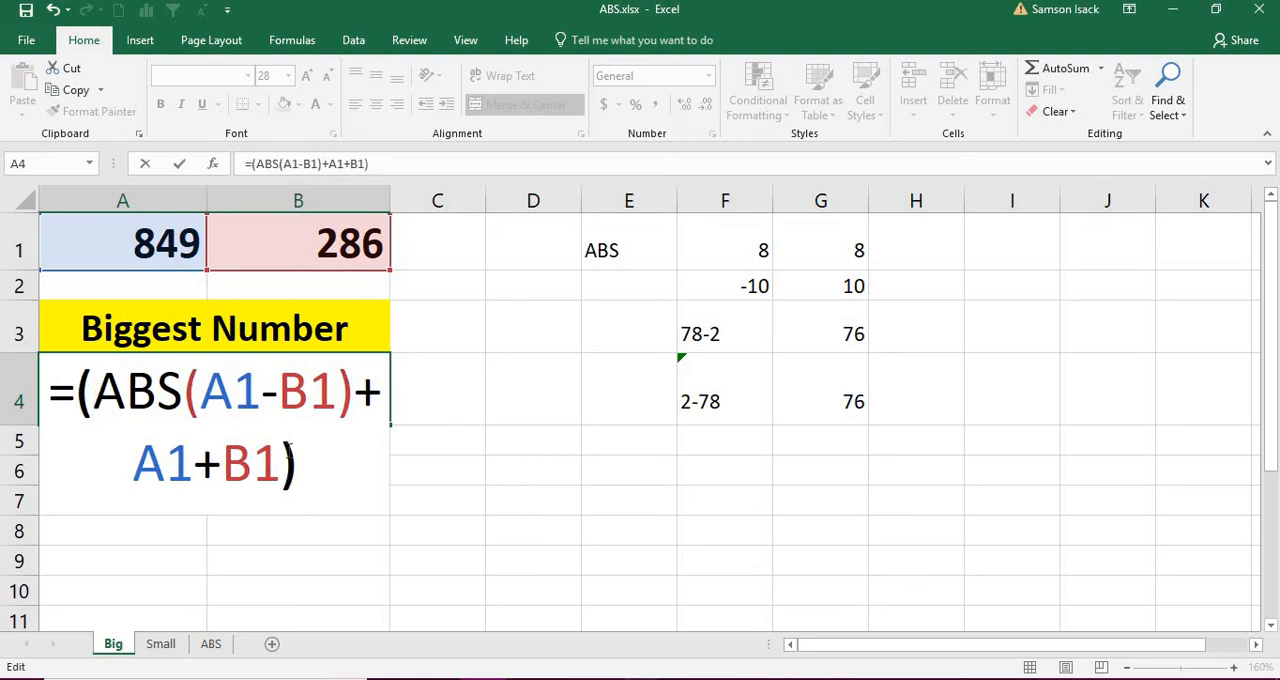
{"action": "type", "text": "/2"}
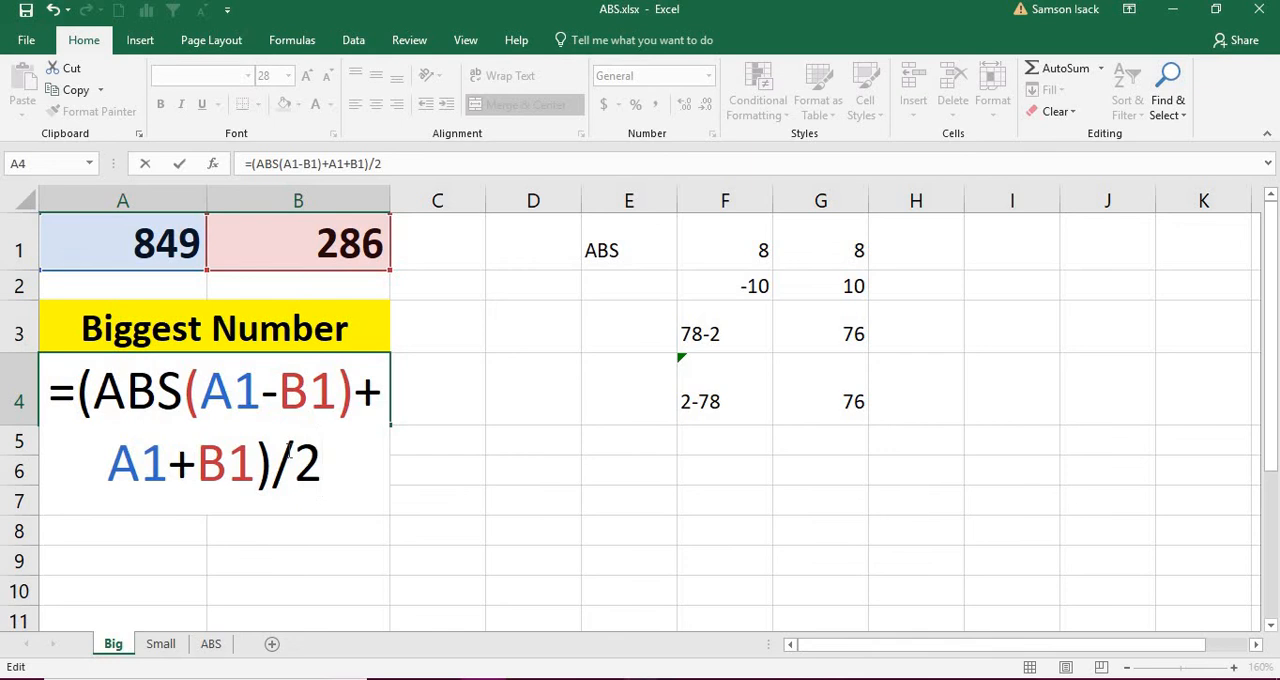
{"action": "key", "text": "Return"}
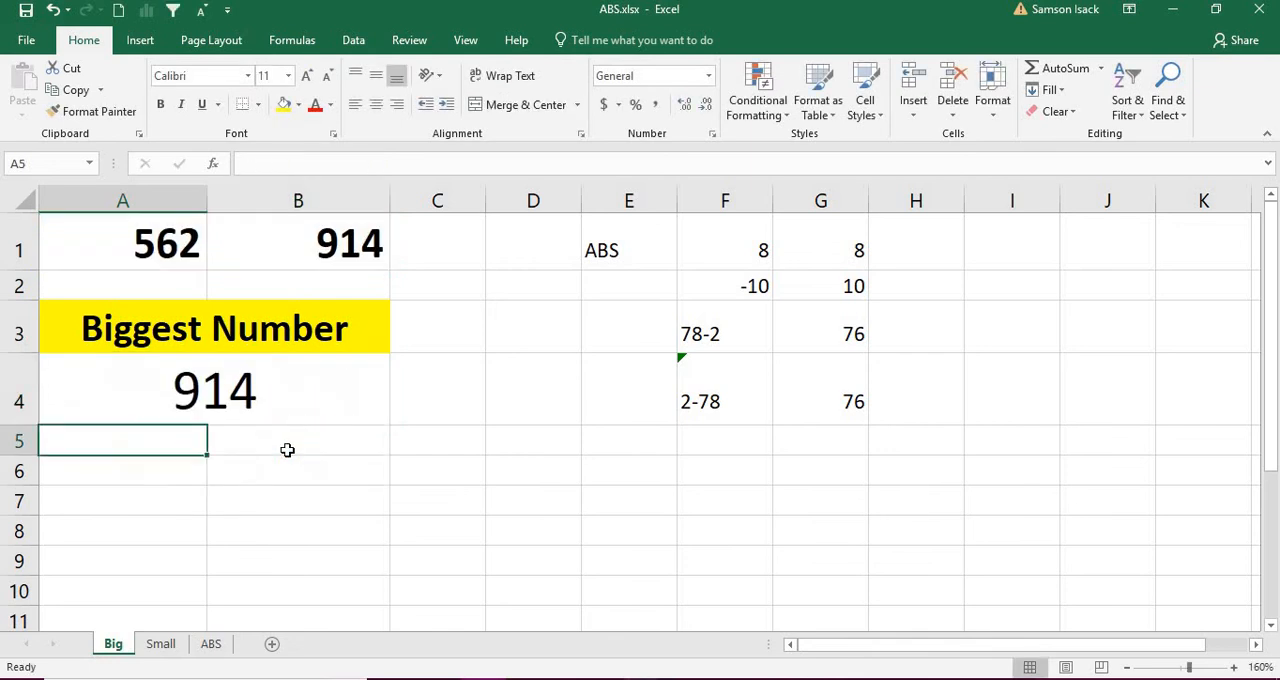
Step: Check the Biggest Number result in A4 against the two numbers in A1 and B1
{"action": "left_click", "coordinate": [316, 393]}
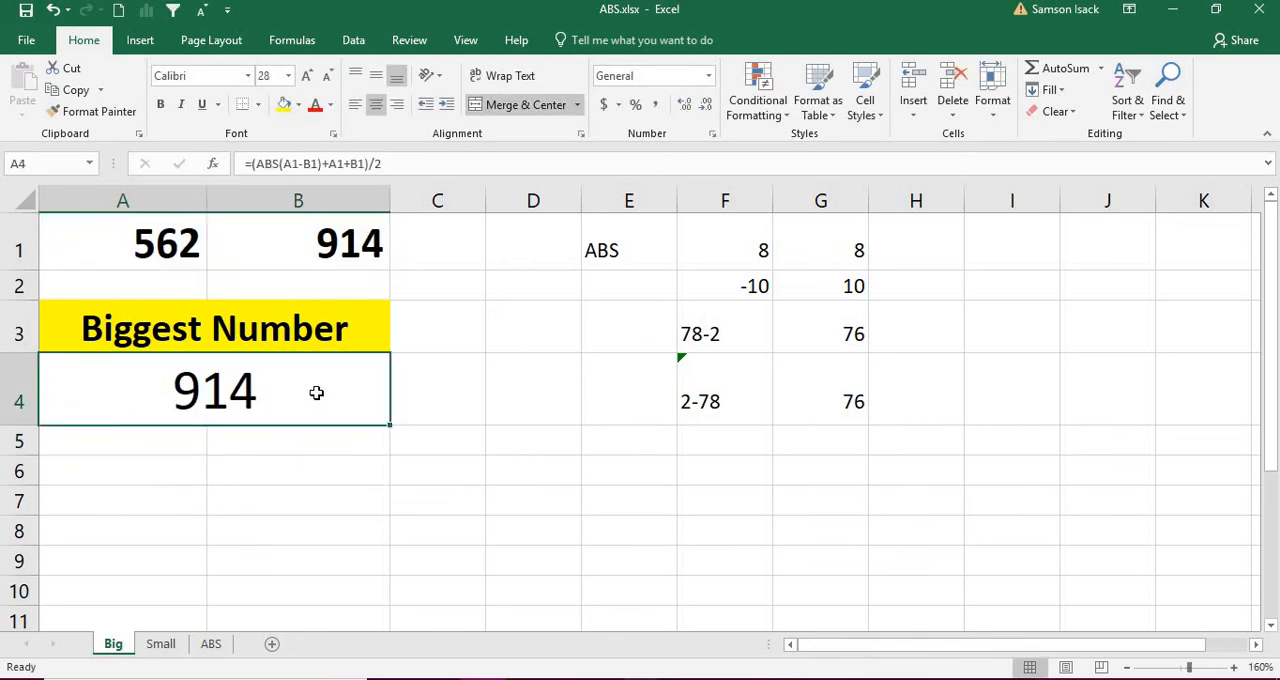
{"action": "left_click", "coordinate": [163, 249]}
{"action": "left_click", "coordinate": [340, 248]}
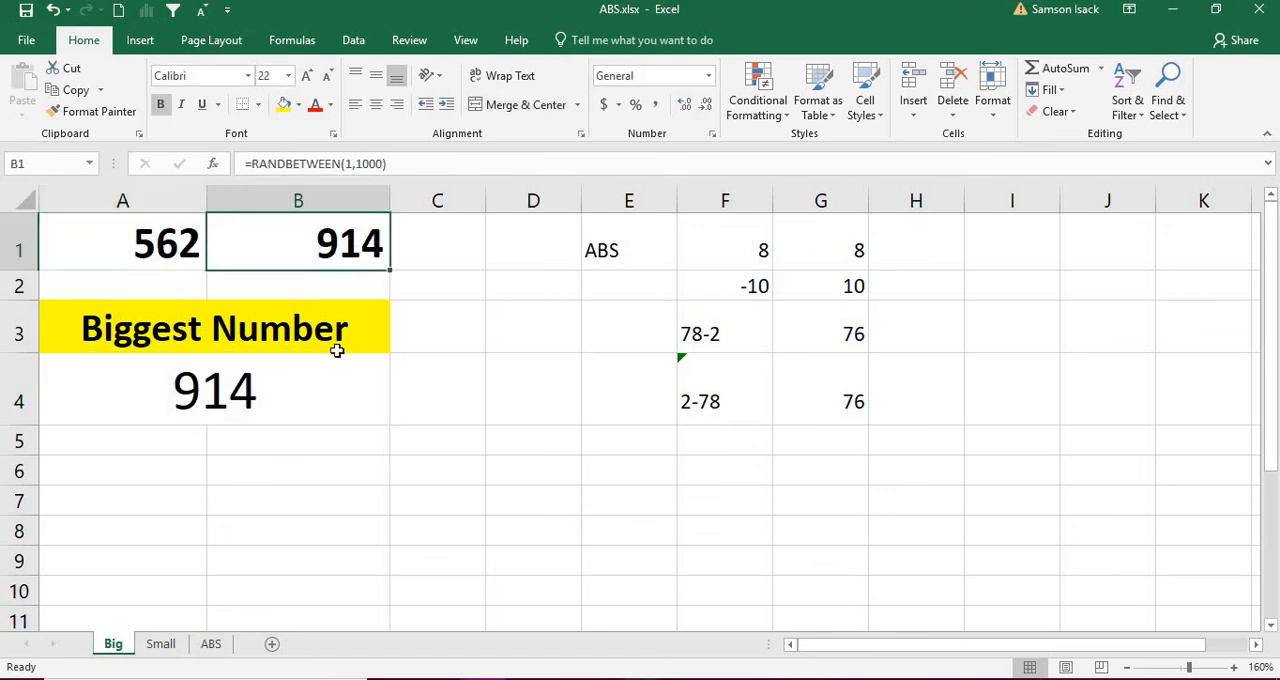
{"action": "left_click", "coordinate": [311, 411]}
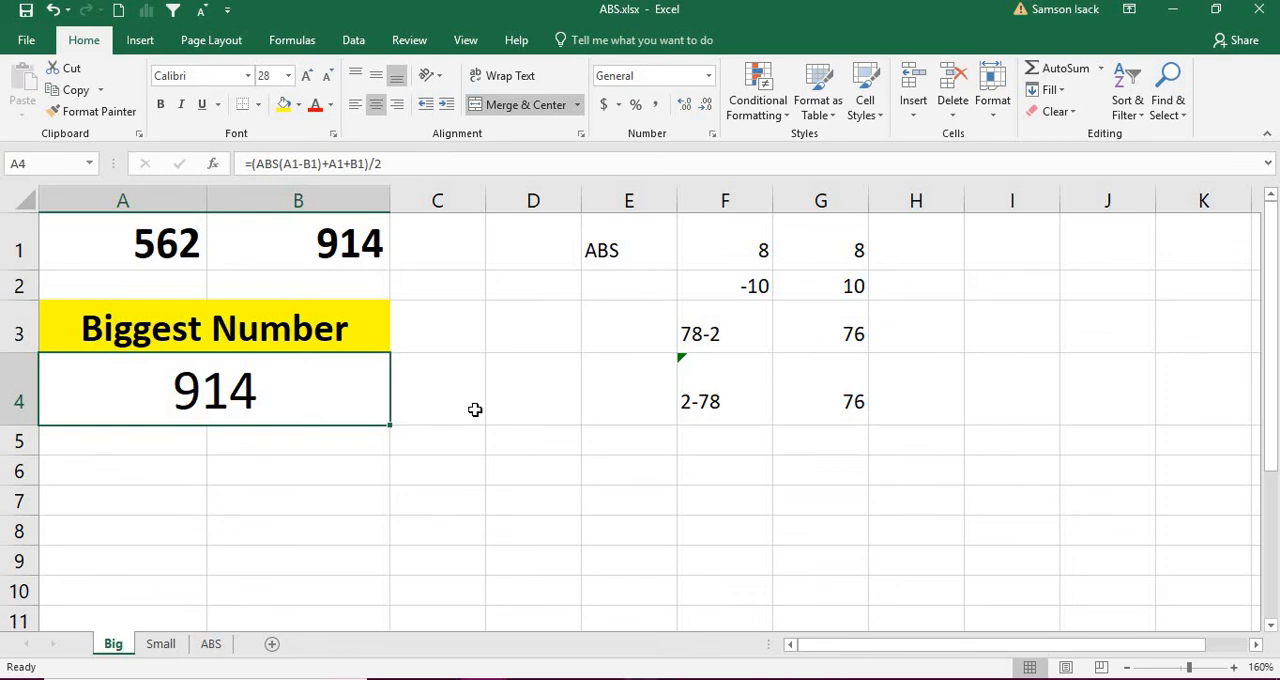
Step: Recalculate the sheet for new random numbers in A1 and B1 and compare them with the result in A4
{"action": "left_click", "coordinate": [443, 447]}
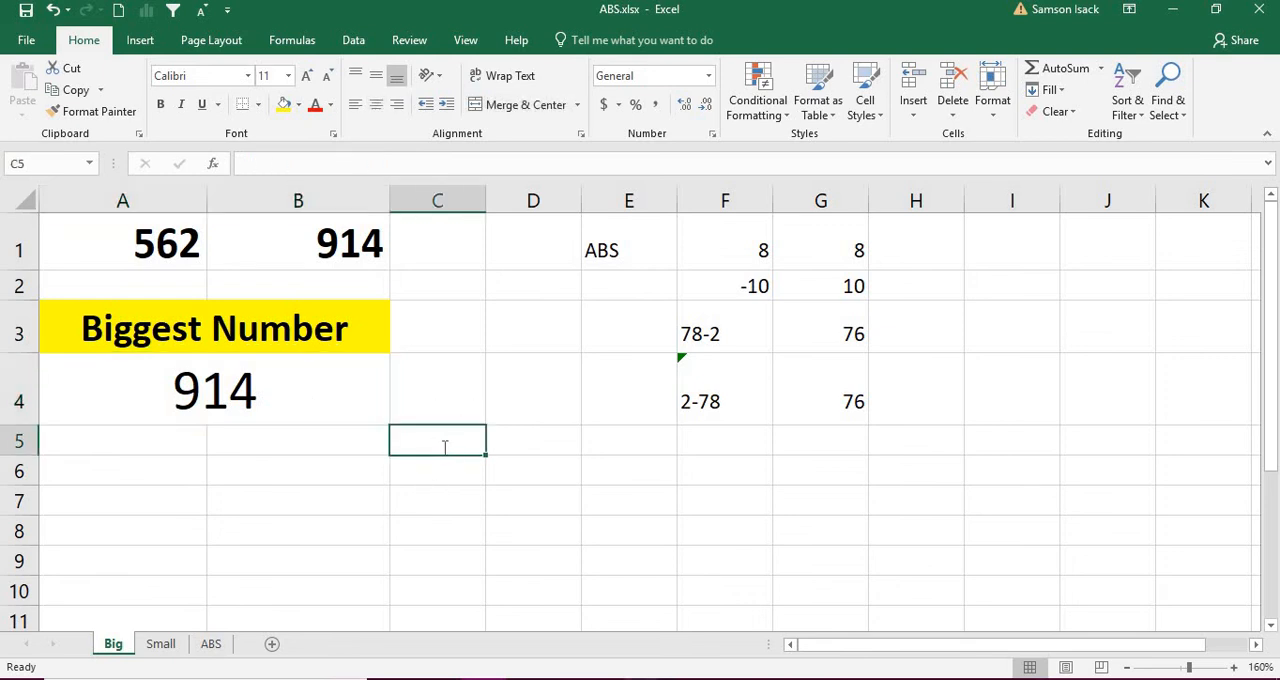
{"action": "key", "text": "F9"}
{"action": "left_click", "coordinate": [359, 490]}
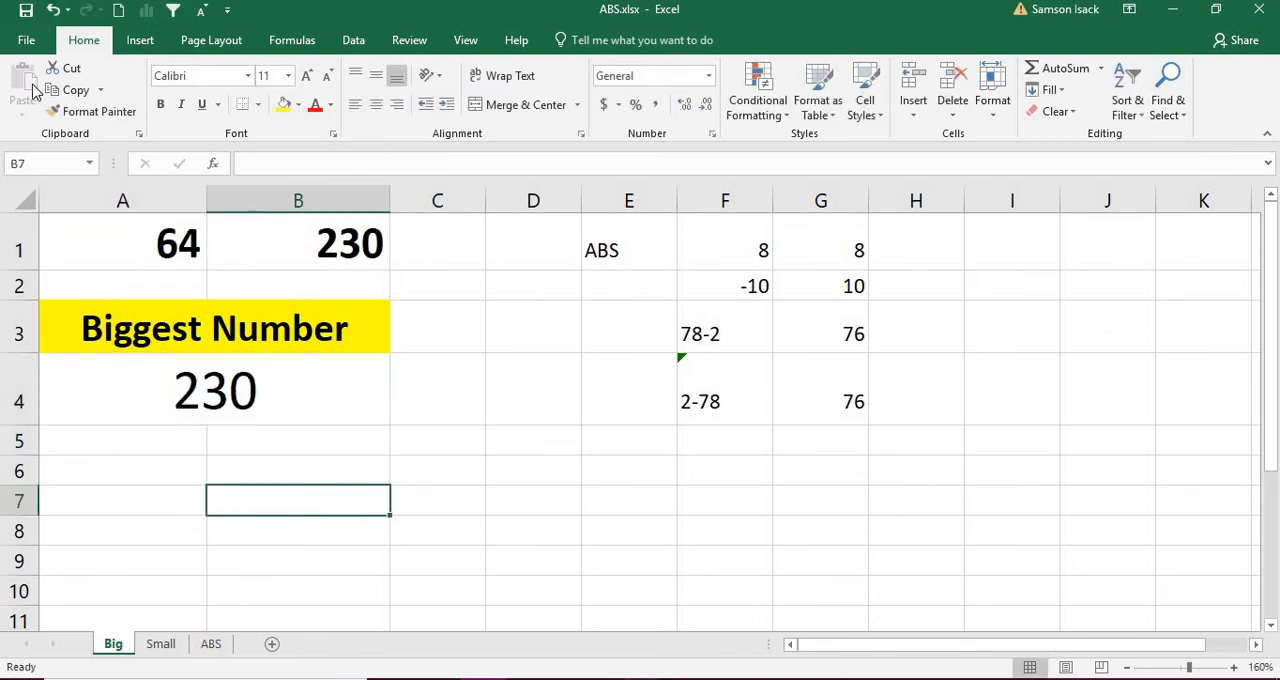
{"action": "left_click", "coordinate": [116, 224]}
{"action": "left_click", "coordinate": [294, 232]}
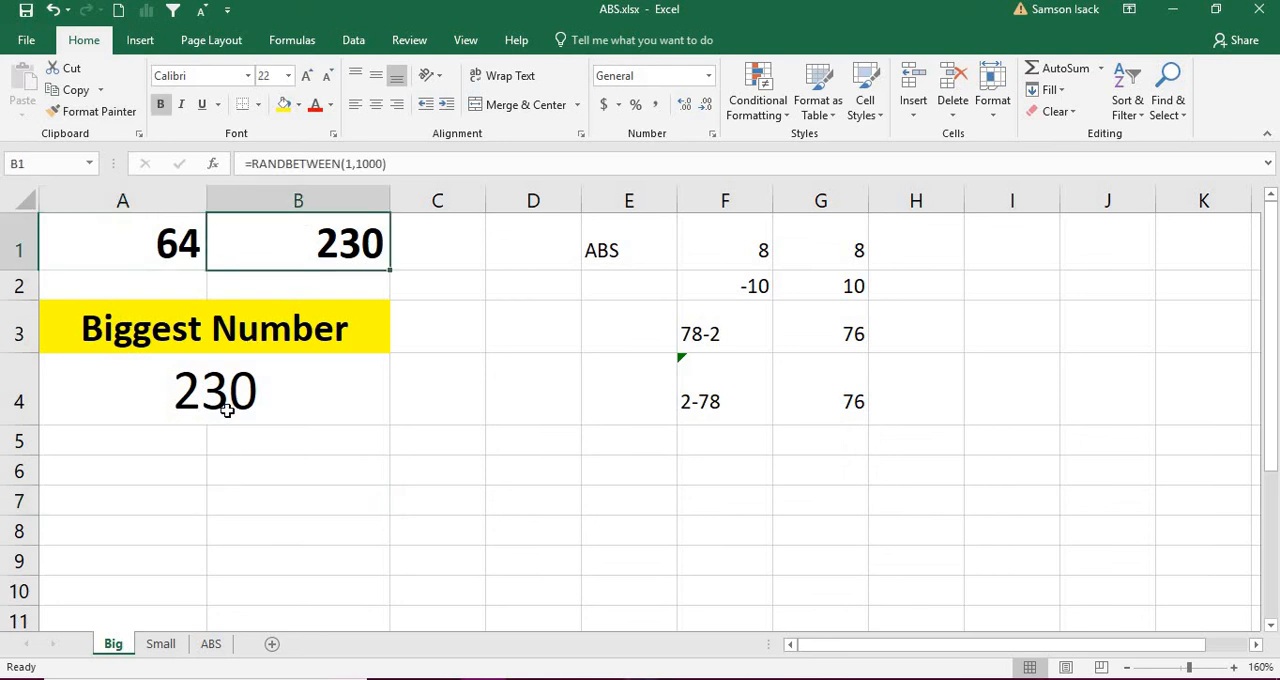
{"action": "left_click", "coordinate": [224, 400]}
Step: Recalculate the random numbers once more and verify the A4 result against A1 and B1 again
{"action": "left_click", "coordinate": [410, 481]}
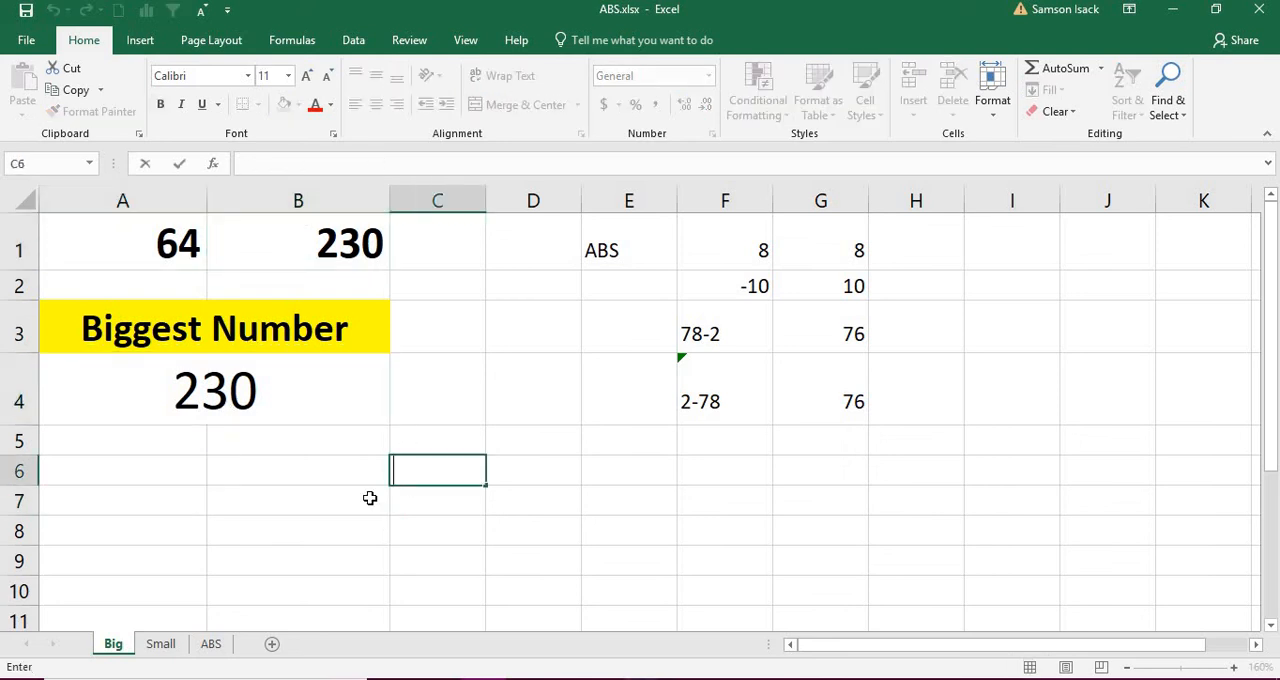
{"action": "left_click", "coordinate": [369, 498]}
{"action": "key", "text": "F9"}
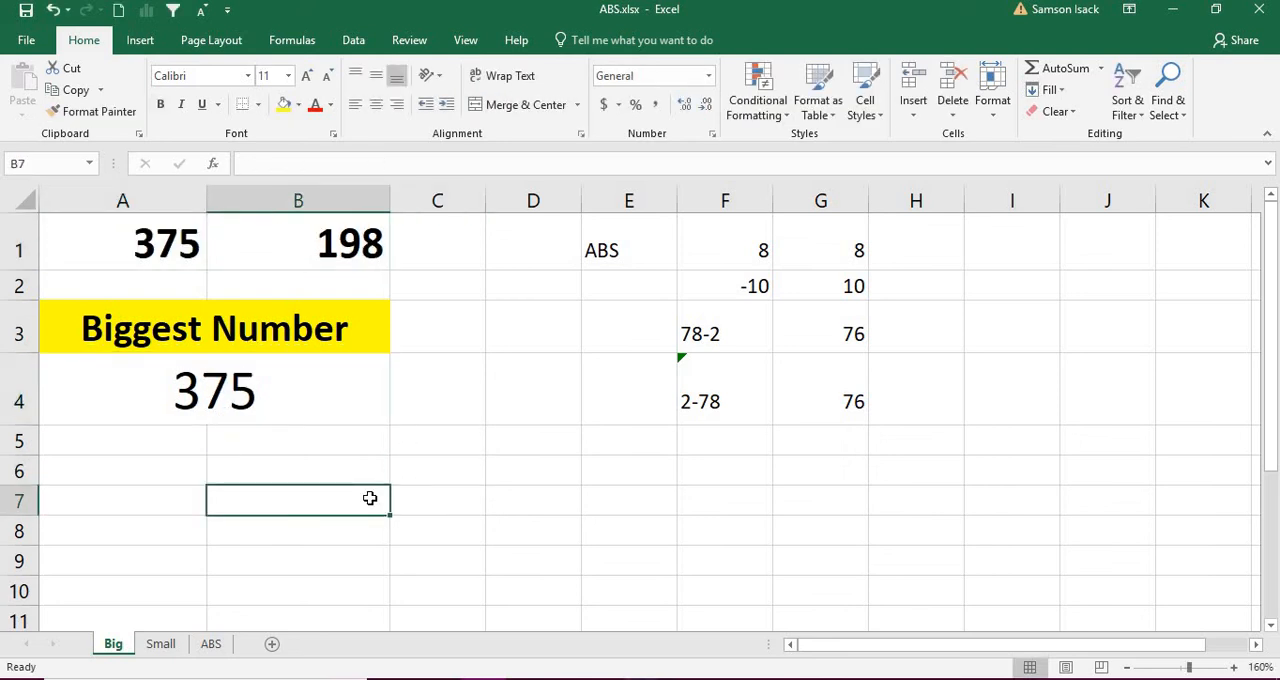
{"action": "left_click", "coordinate": [133, 254]}
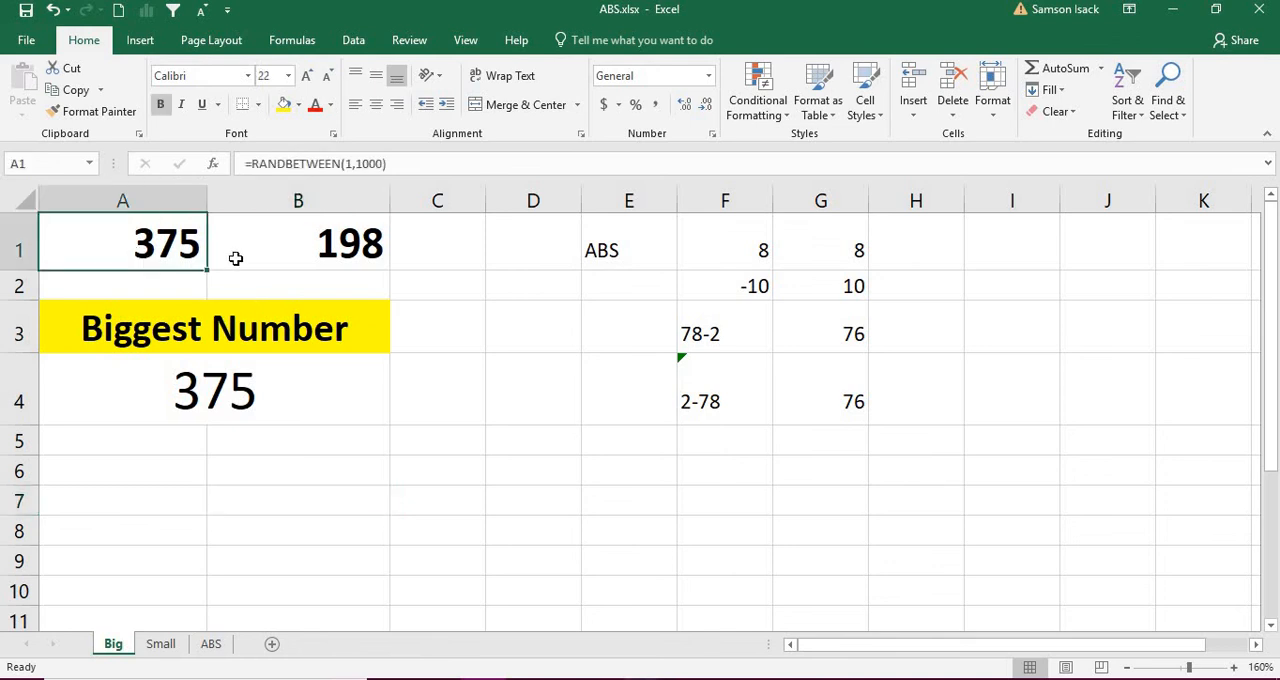
{"action": "left_click", "coordinate": [358, 240]}
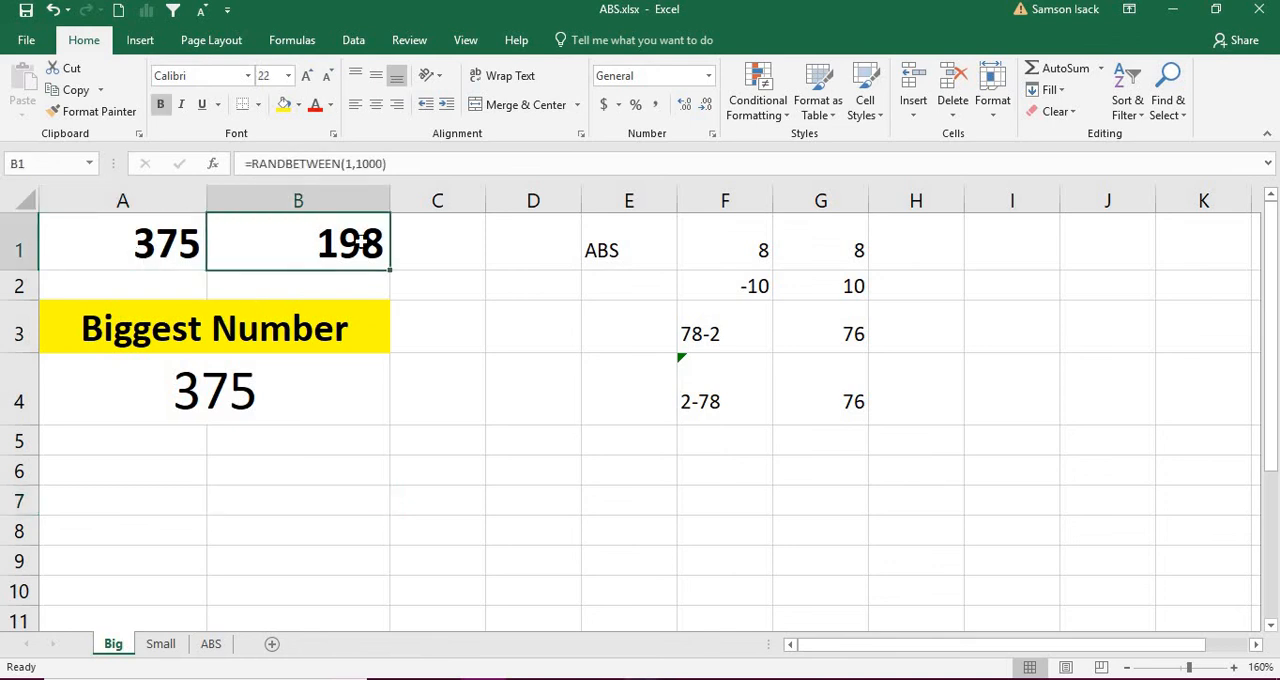
{"action": "left_click", "coordinate": [177, 374]}
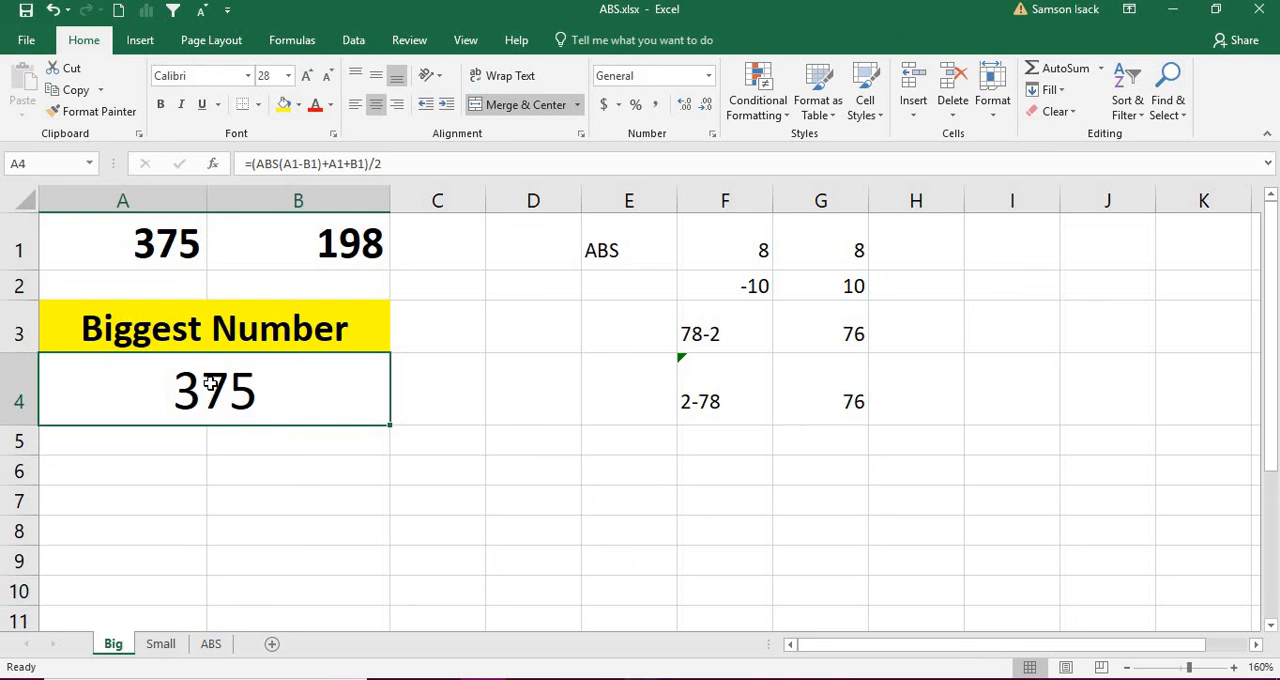
{"action": "left_click", "coordinate": [155, 250]}
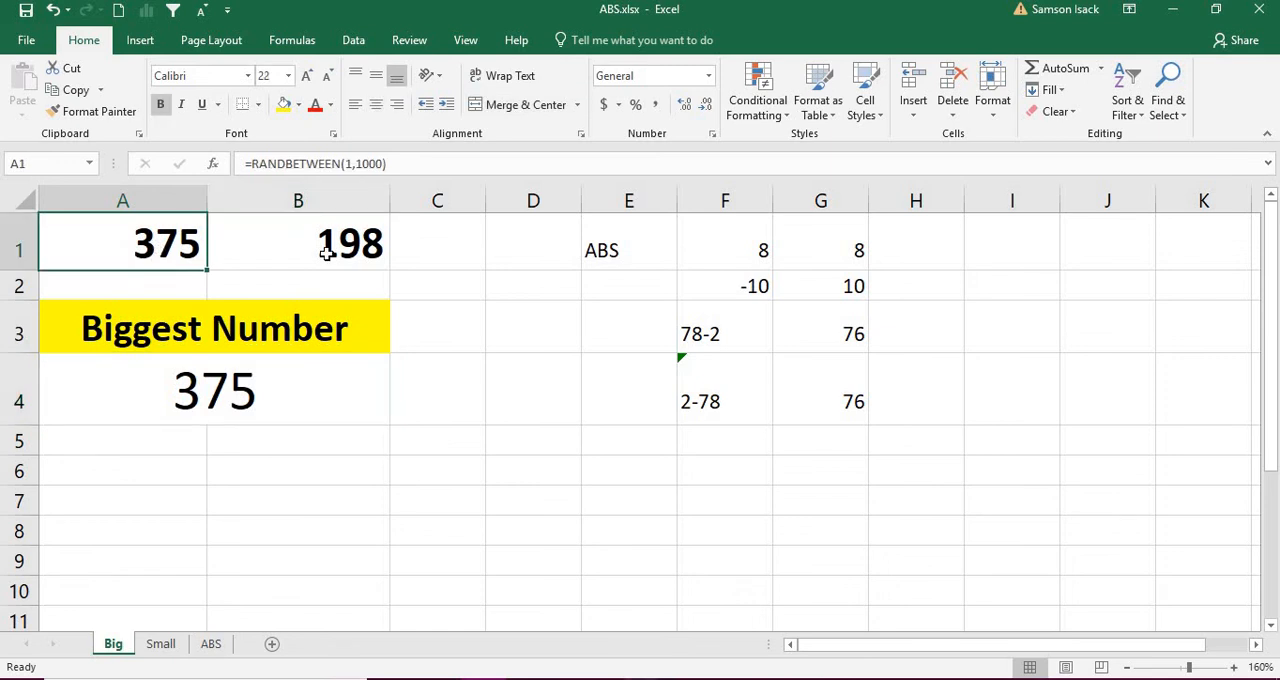
{"action": "left_click", "coordinate": [331, 246]}
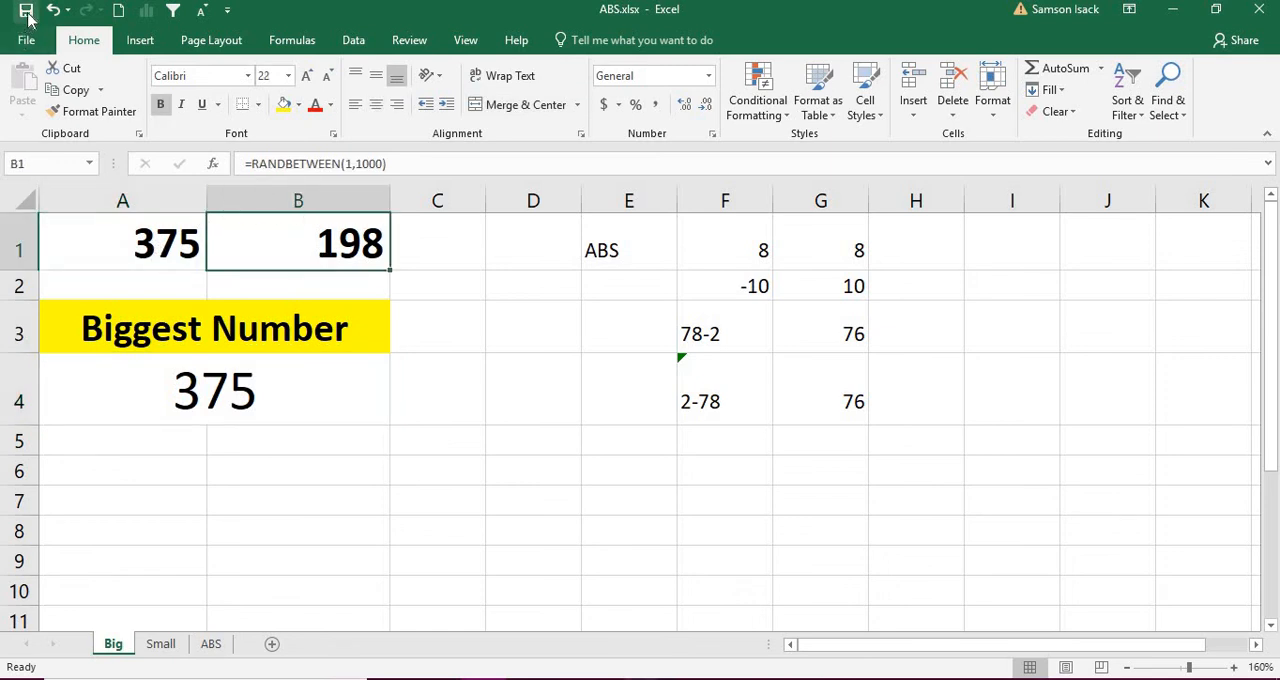